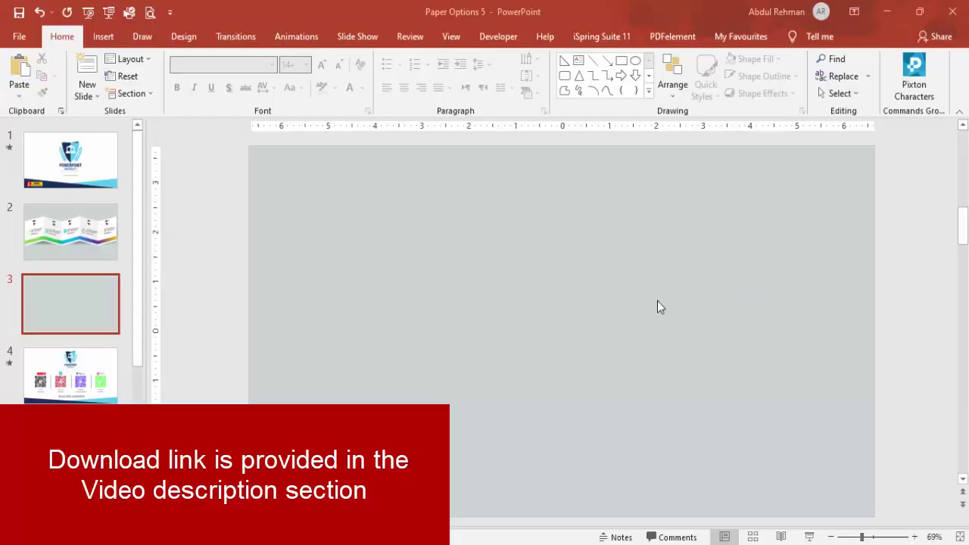
Draw a rectangle on the left side of slide 3.
click(102, 37)
click(227, 80)
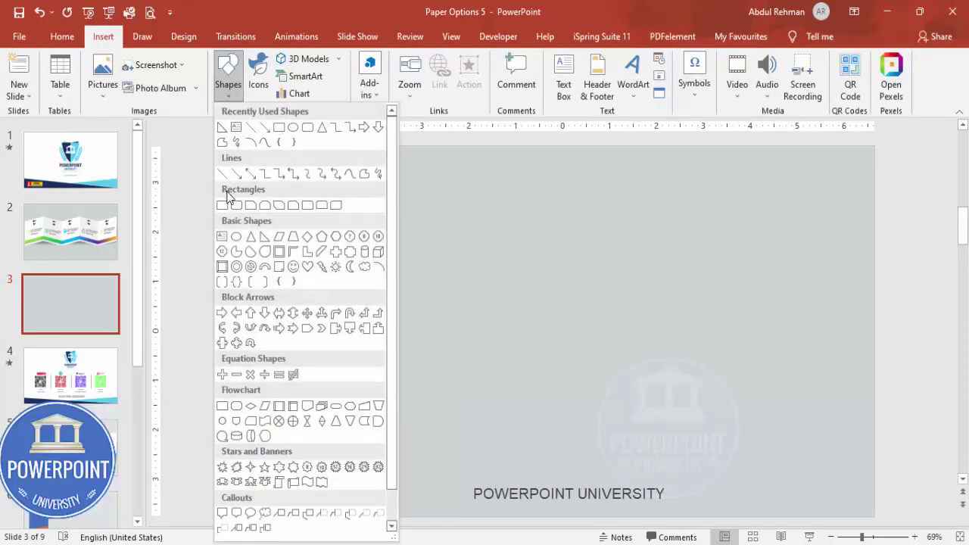
click(223, 204)
drag(316, 285, 461, 396)
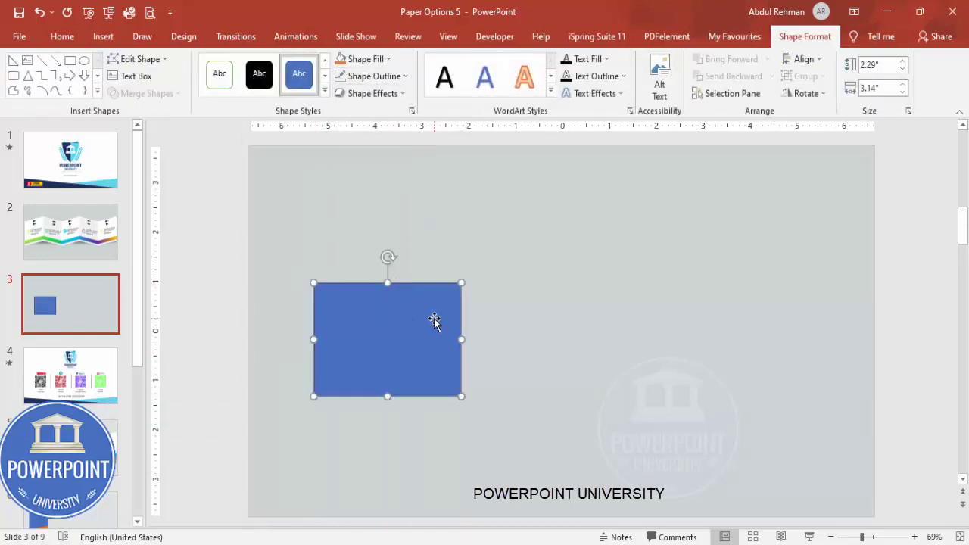
Remove the rectangle's outline and fill it light gold.
click(374, 76)
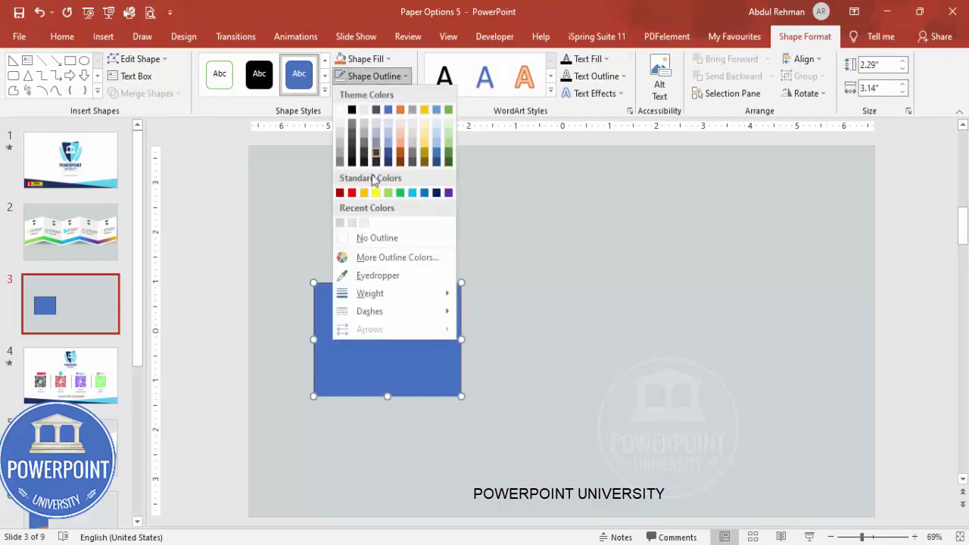
click(381, 241)
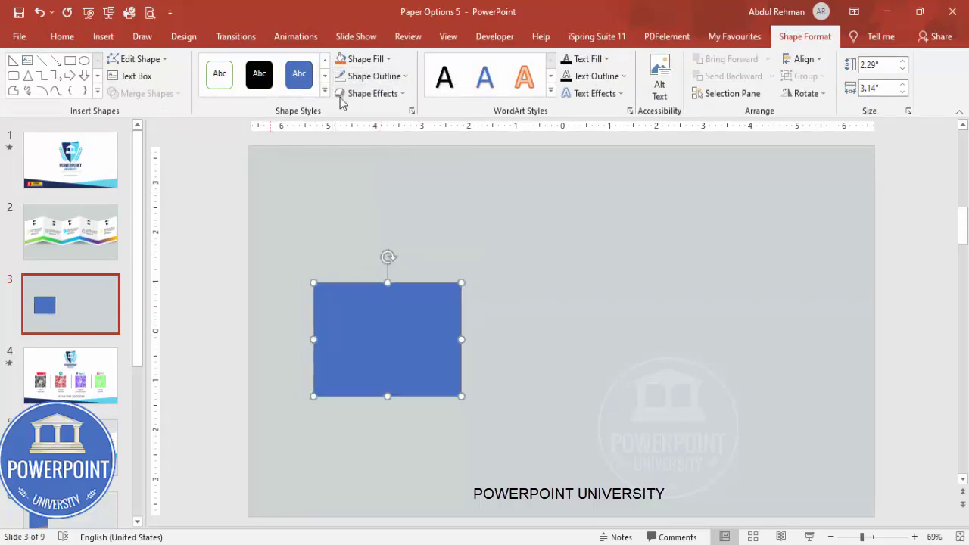
click(363, 58)
click(424, 127)
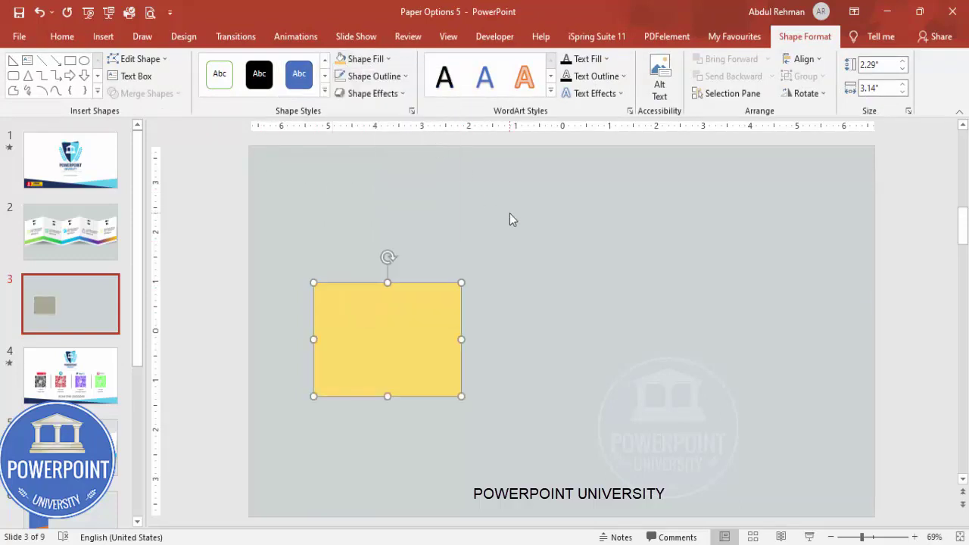
click(510, 212)
click(110, 38)
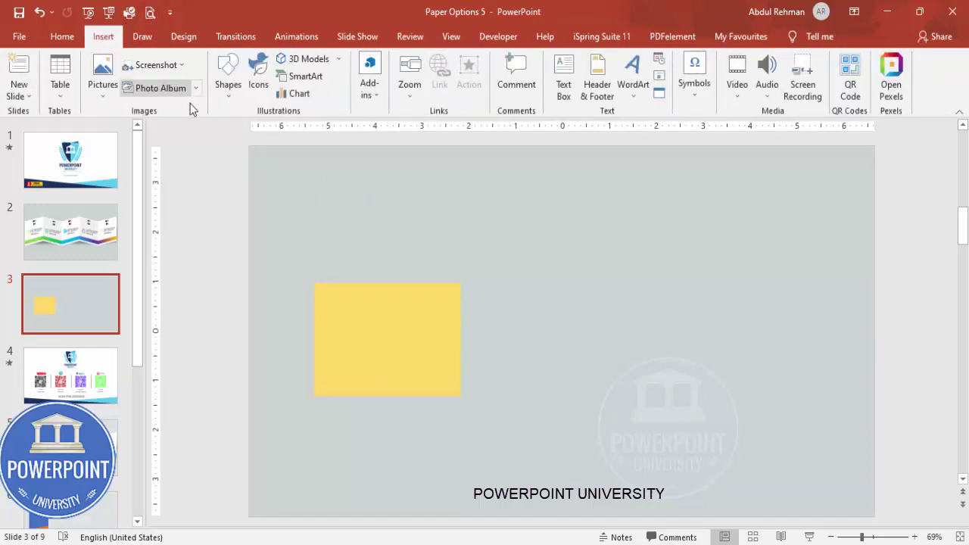
Draw an outline-free right triangle over the rectangle's bottom edge.
click(227, 83)
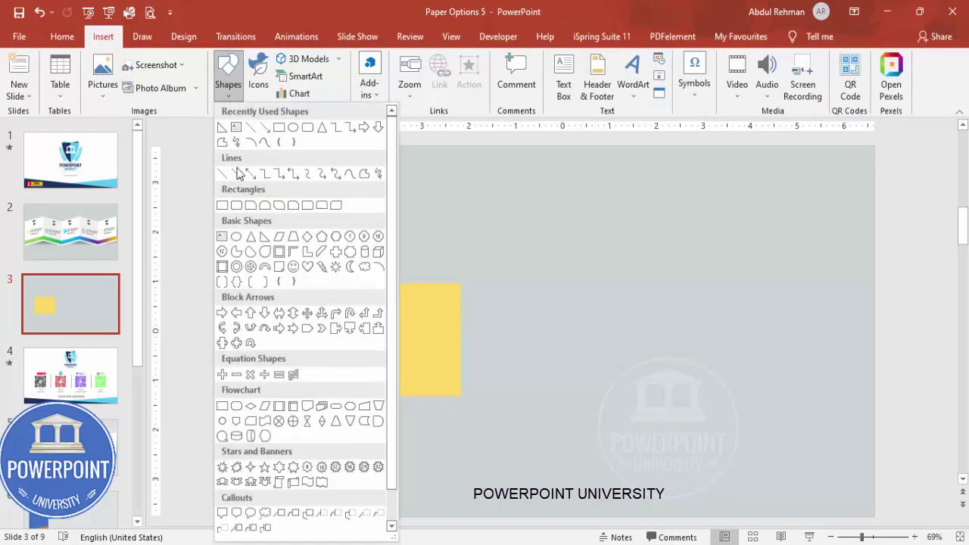
click(264, 238)
mouse_move(313, 393)
mouse_down()
mouse_move(437, 404)
mouse_move(457, 425)
mouse_up()
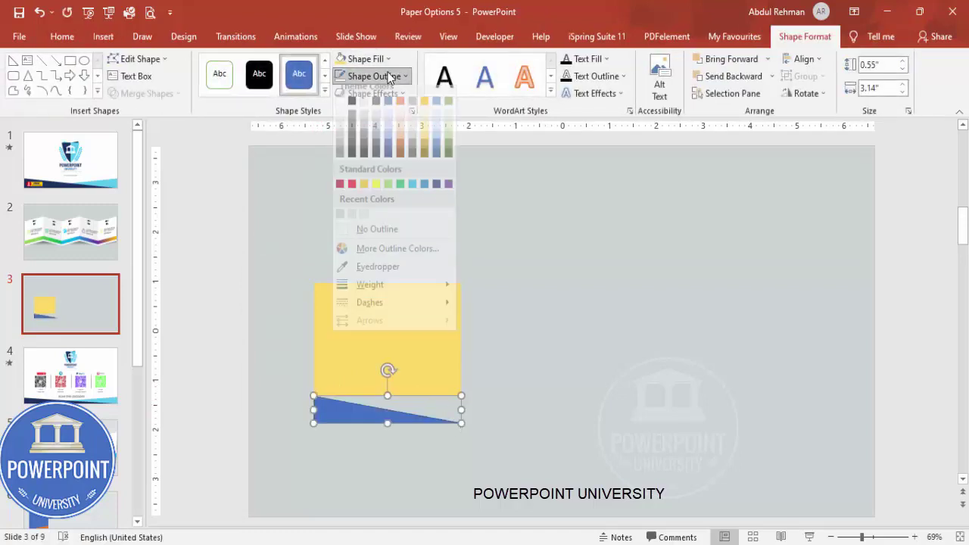
click(370, 76)
click(377, 235)
drag(346, 411, 342, 384)
Flip the triangle horizontally and place a copy above the rectangle's top edge.
click(805, 93)
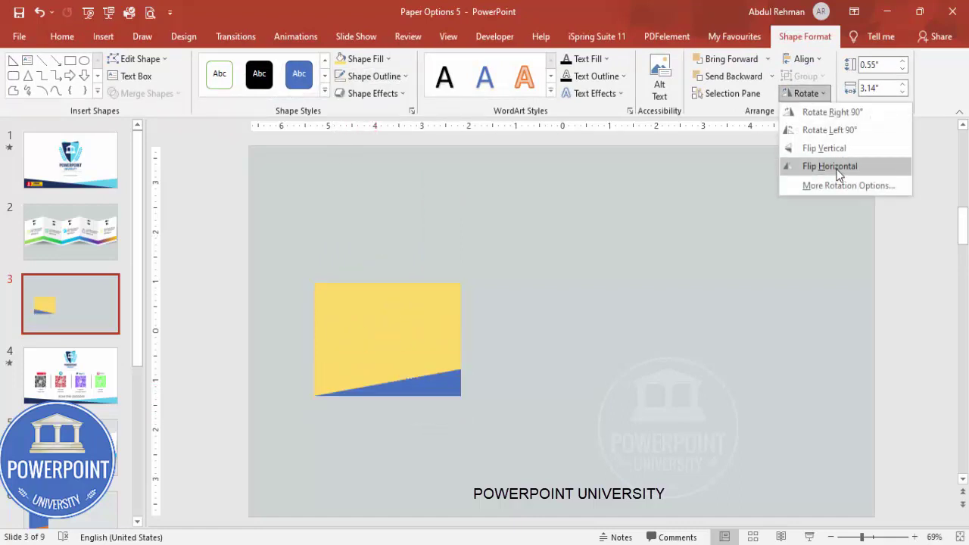
click(838, 168)
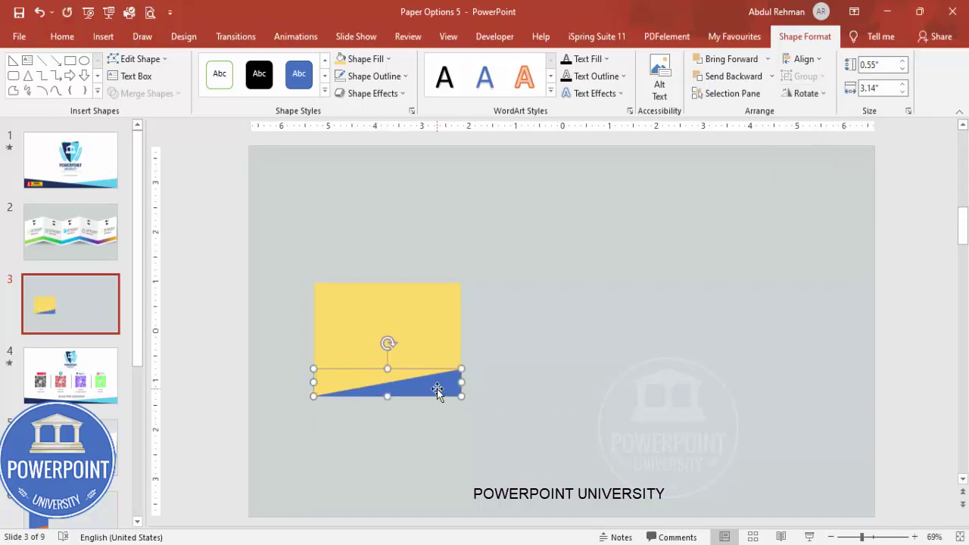
drag(437, 388, 428, 274)
click(541, 294)
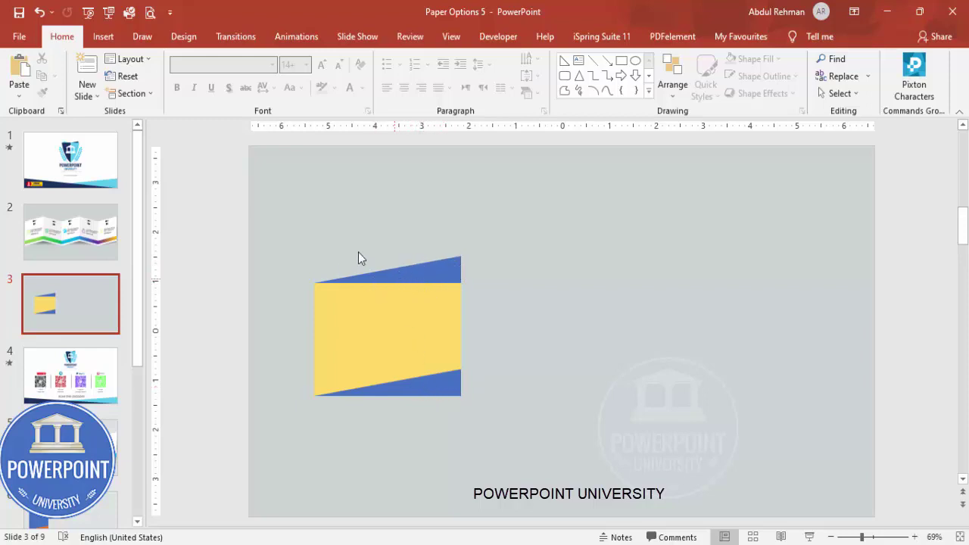
Subtract the lower triangle from the yellow rectangle.
click(391, 319)
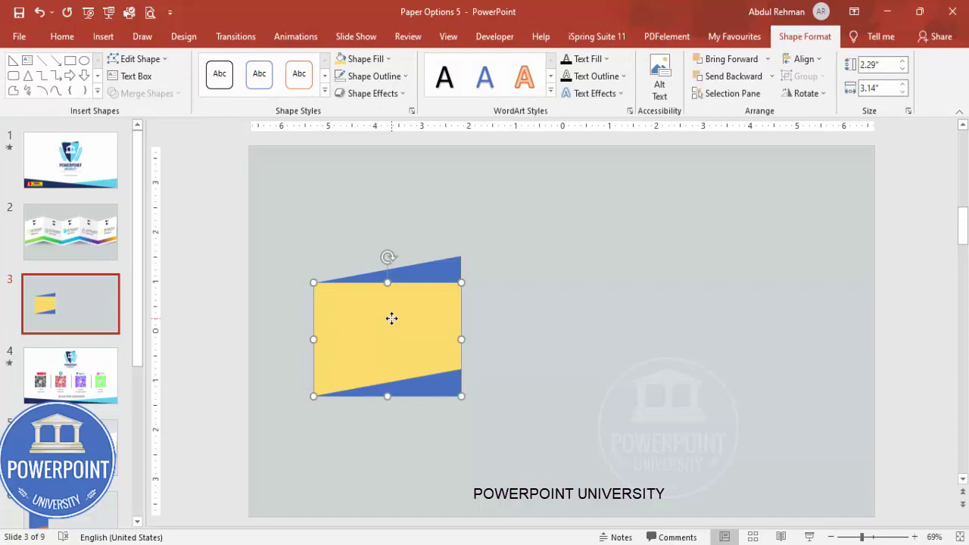
shift+click(440, 390)
click(171, 94)
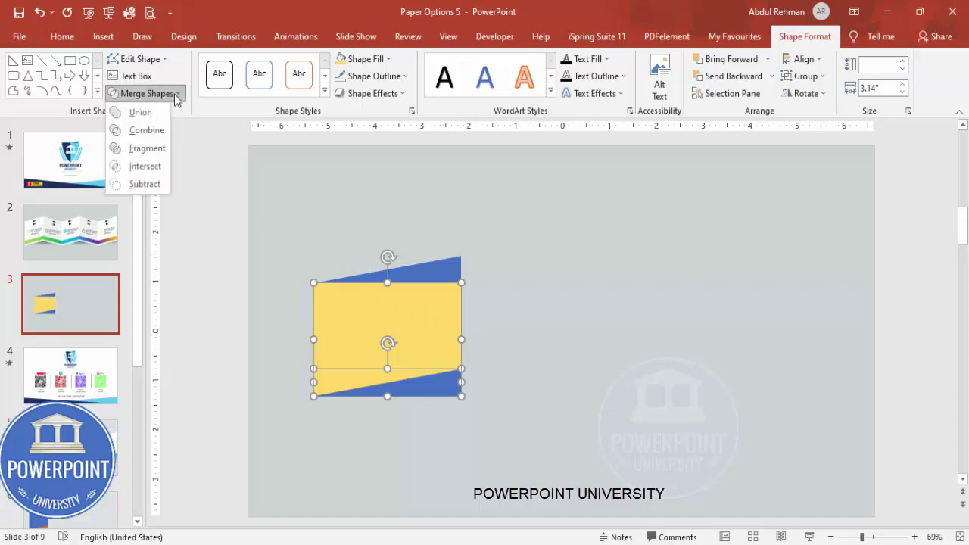
click(151, 185)
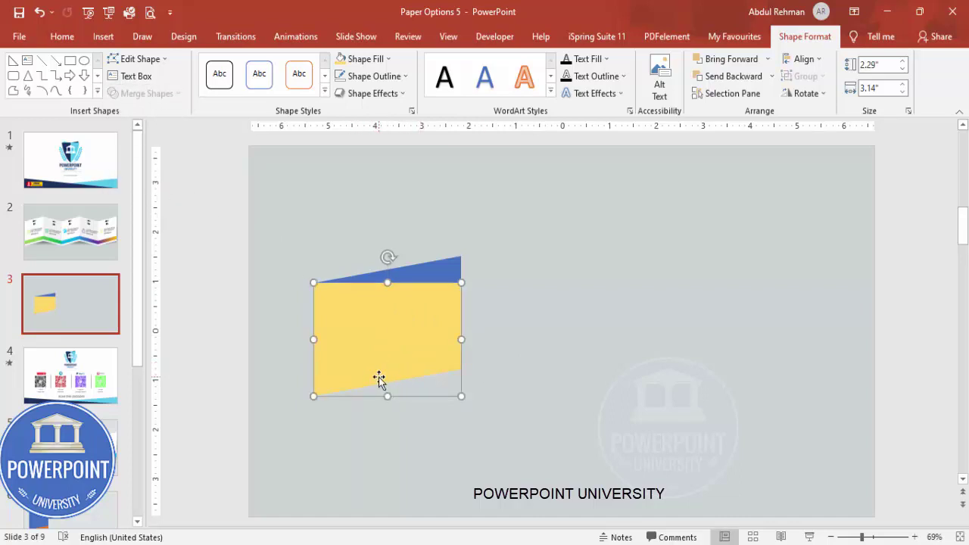
Union the top triangle into the yellow shape and nudge the panel left.
shift+click(425, 274)
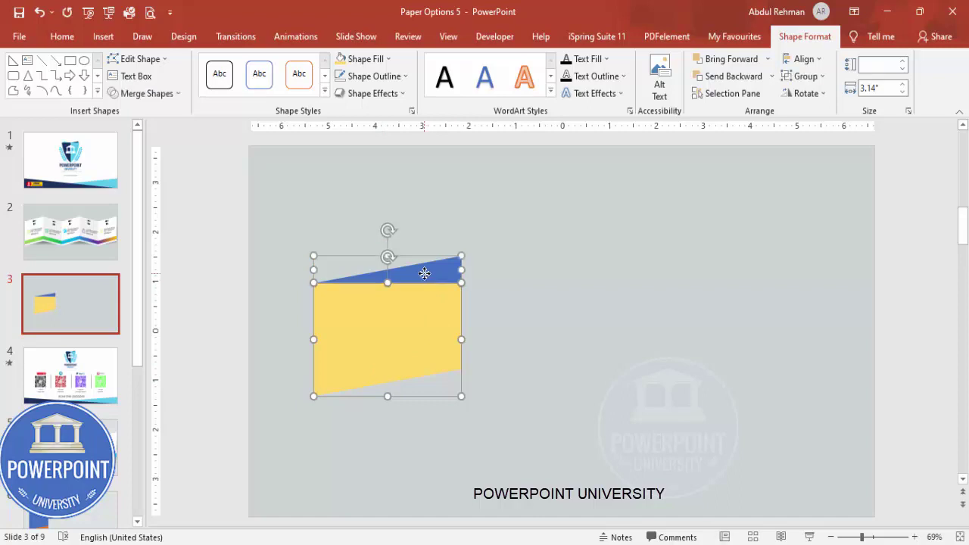
click(162, 100)
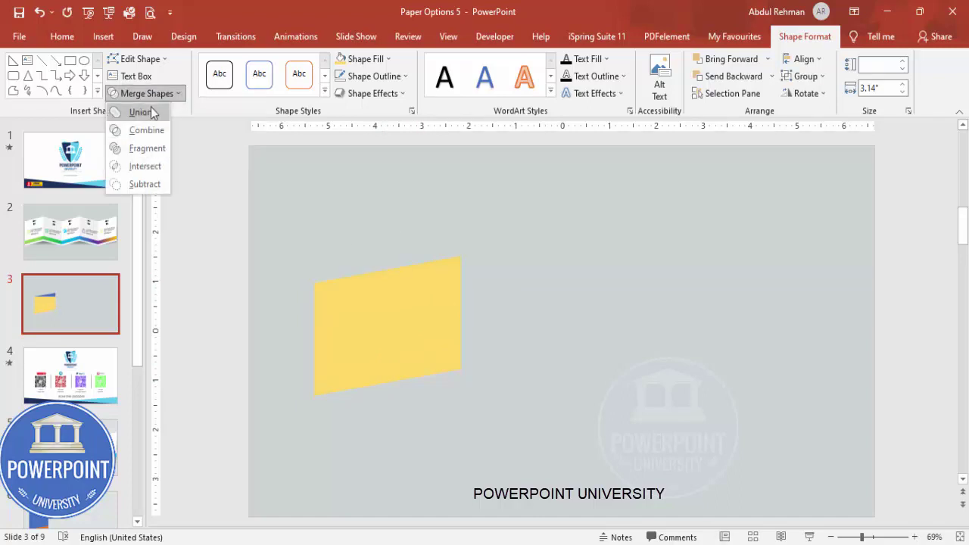
click(141, 112)
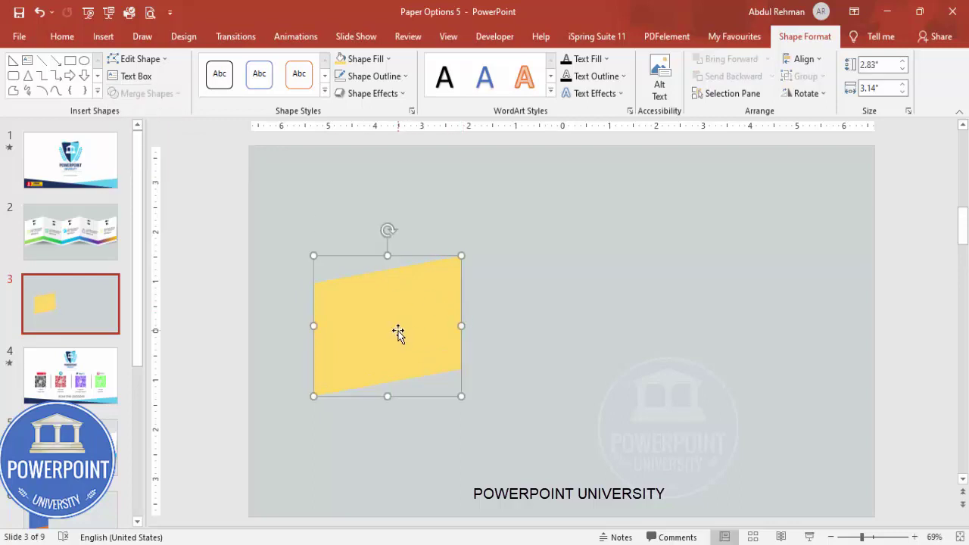
drag(398, 336, 381, 319)
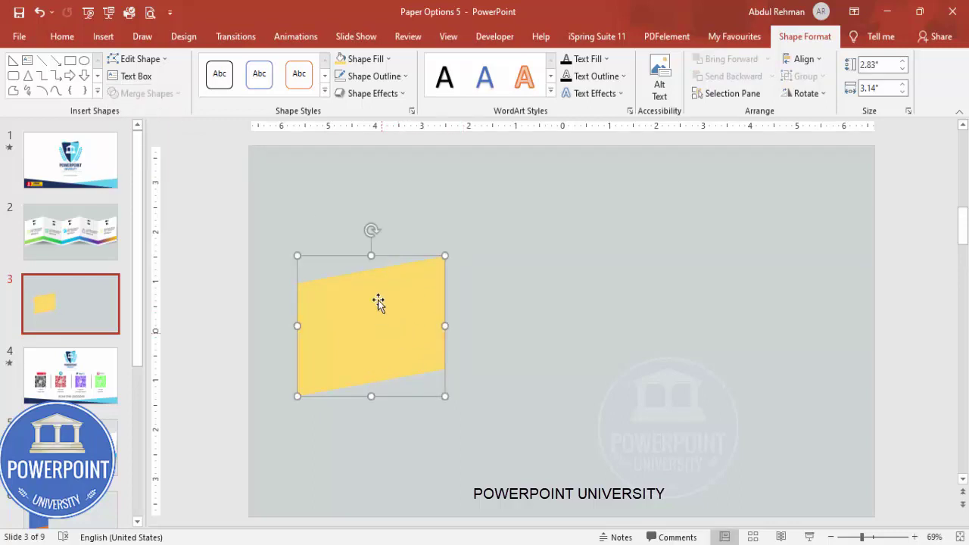
Fill the panel white and place a copy to its right.
click(362, 59)
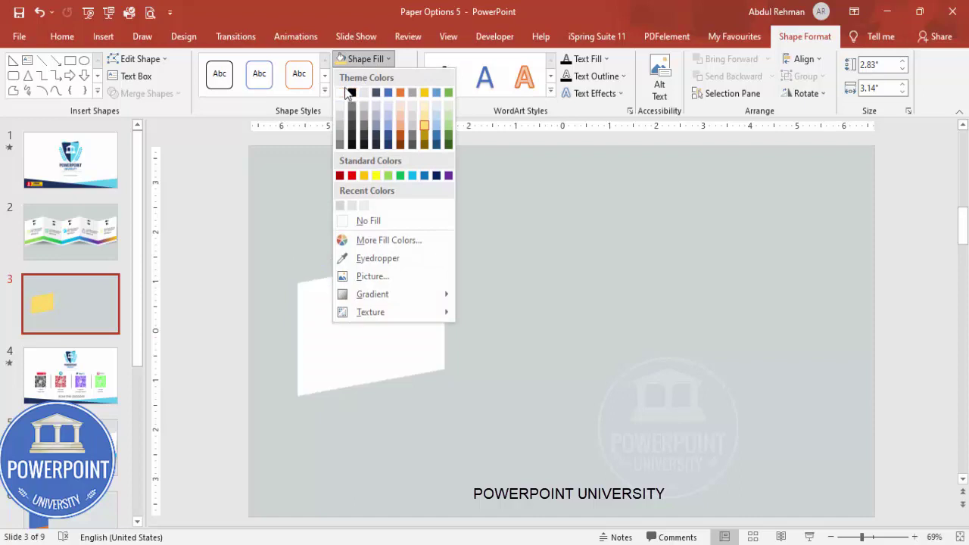
click(339, 94)
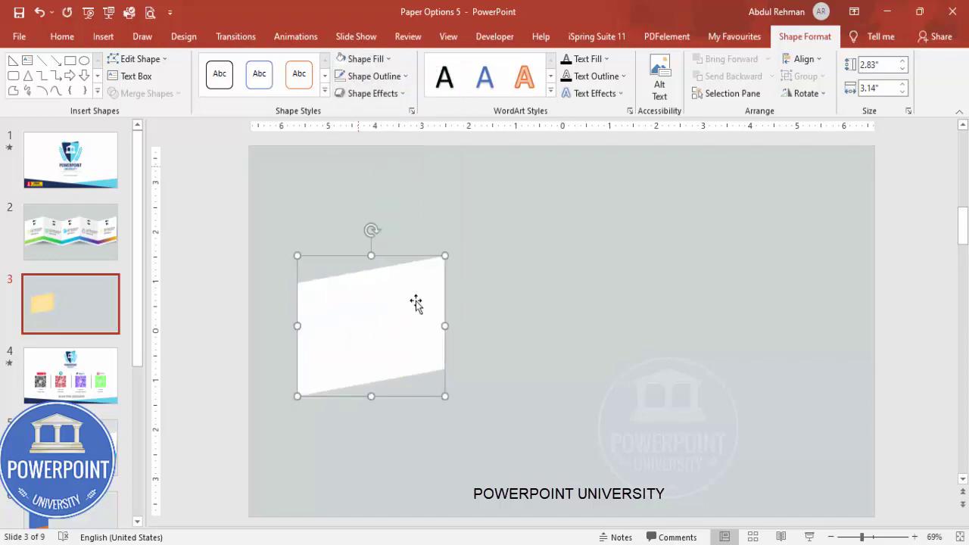
drag(396, 328, 519, 298)
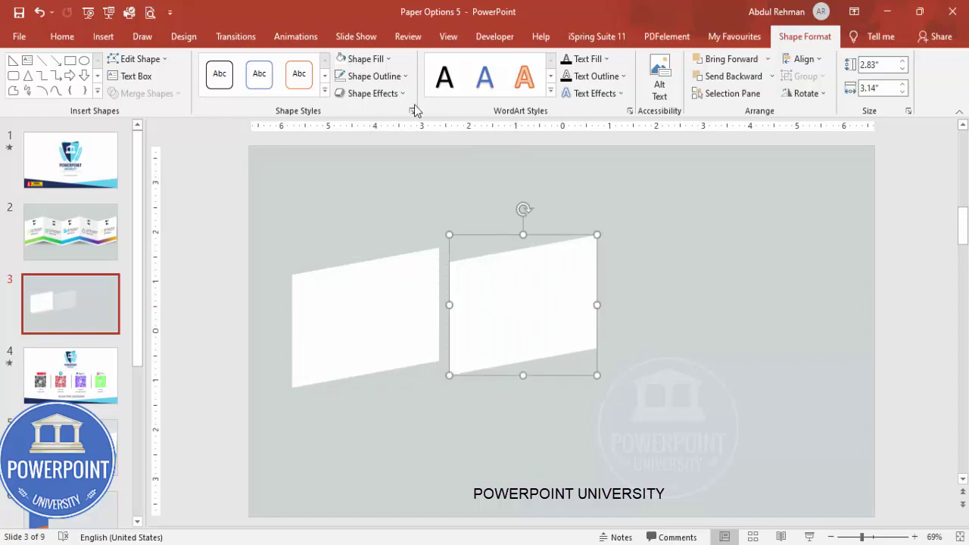
Fill the copy light grey, flip it horizontally, and butt it against the first panel.
click(384, 59)
click(340, 106)
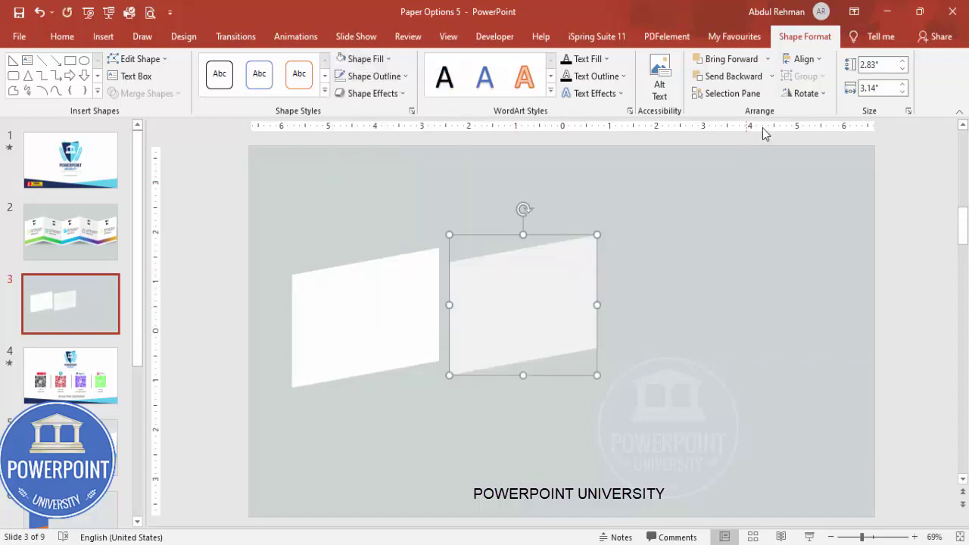
click(805, 93)
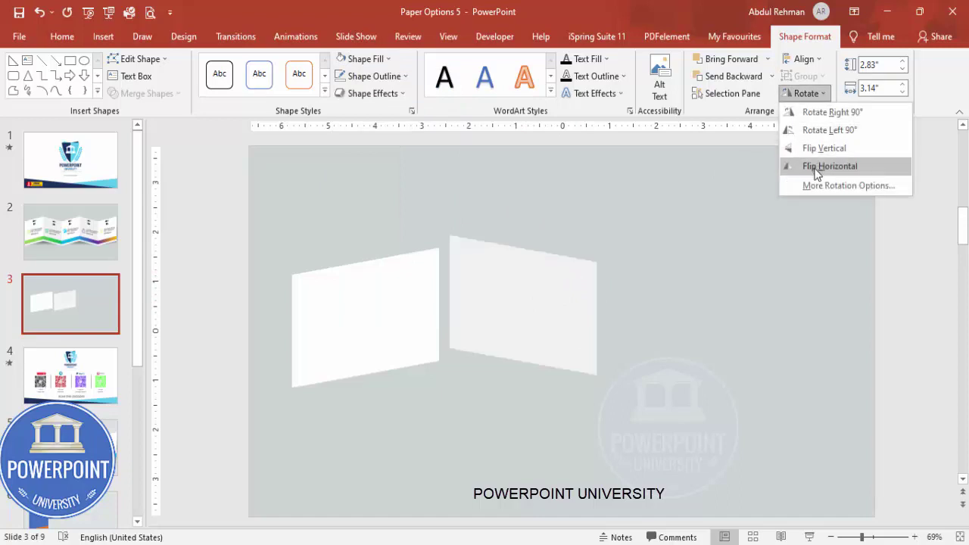
click(815, 167)
drag(478, 325, 474, 324)
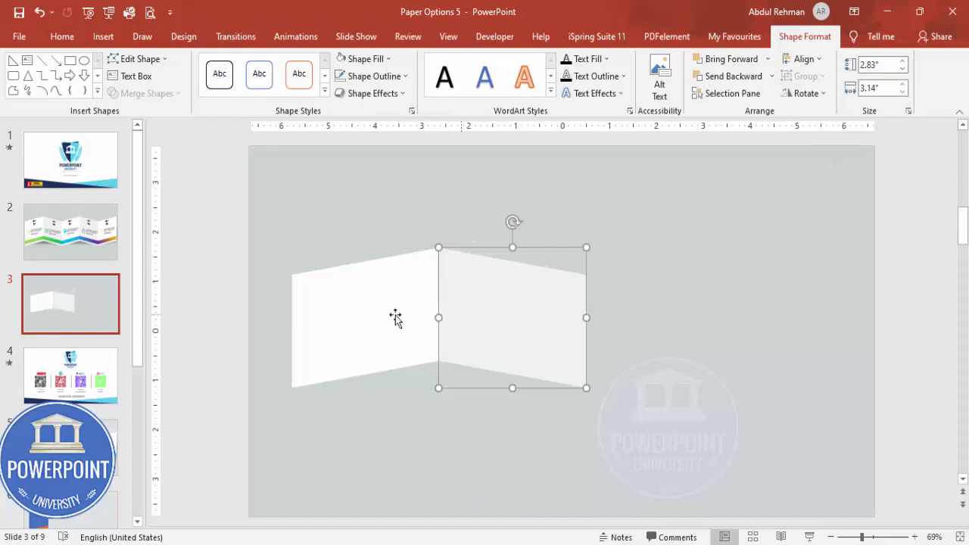
click(651, 315)
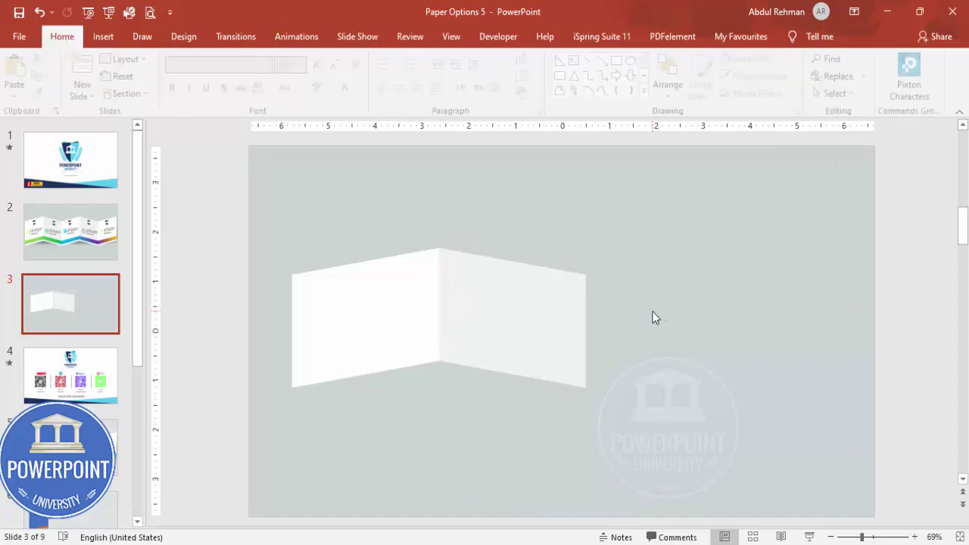
Duplicate the folded panel pair to the upper right of the first pair.
click(384, 335)
shift+click(551, 321)
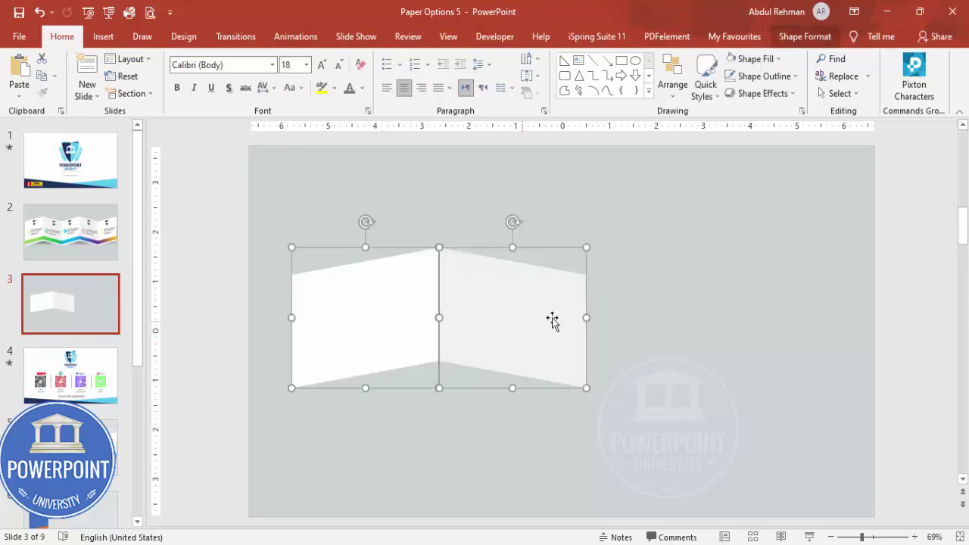
drag(498, 324, 757, 237)
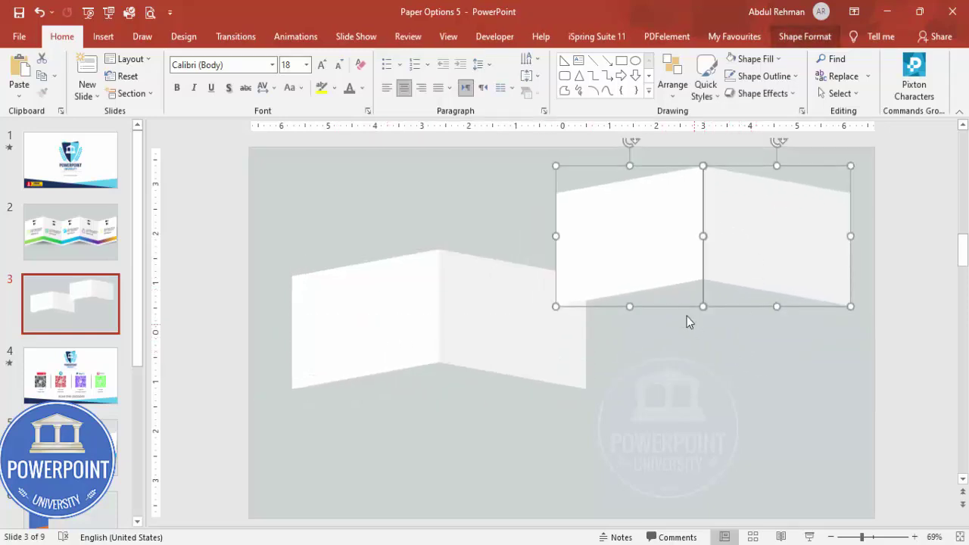
drag(687, 322, 506, 294)
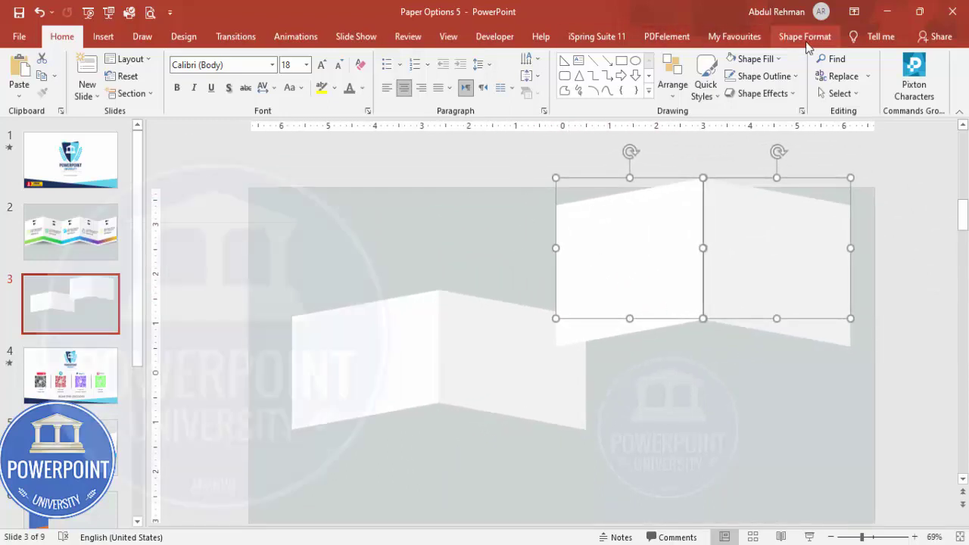
Fill the copied pair light grey and the overlay rectangle blue, then select one half with the rectangle.
click(749, 58)
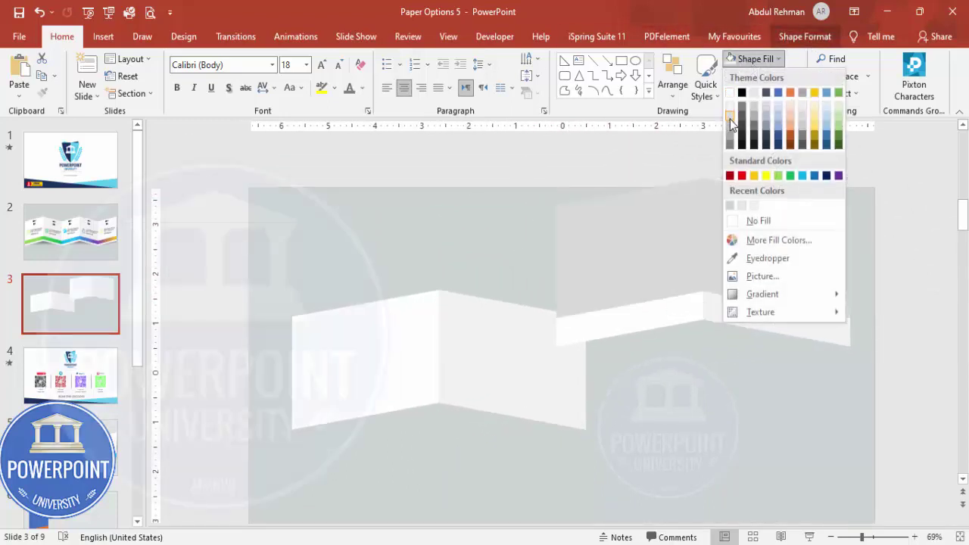
click(730, 119)
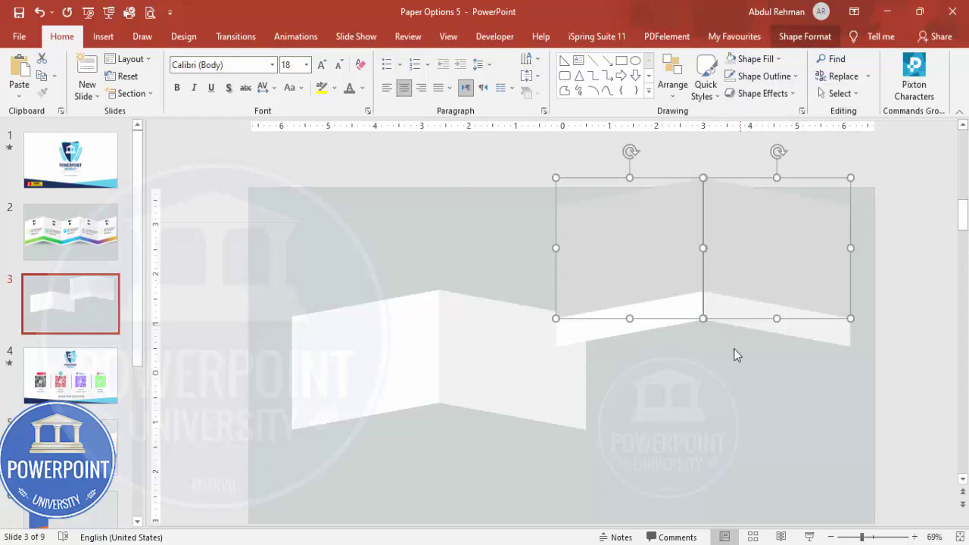
click(749, 58)
click(824, 124)
click(712, 387)
scroll(713, 387, down, 2)
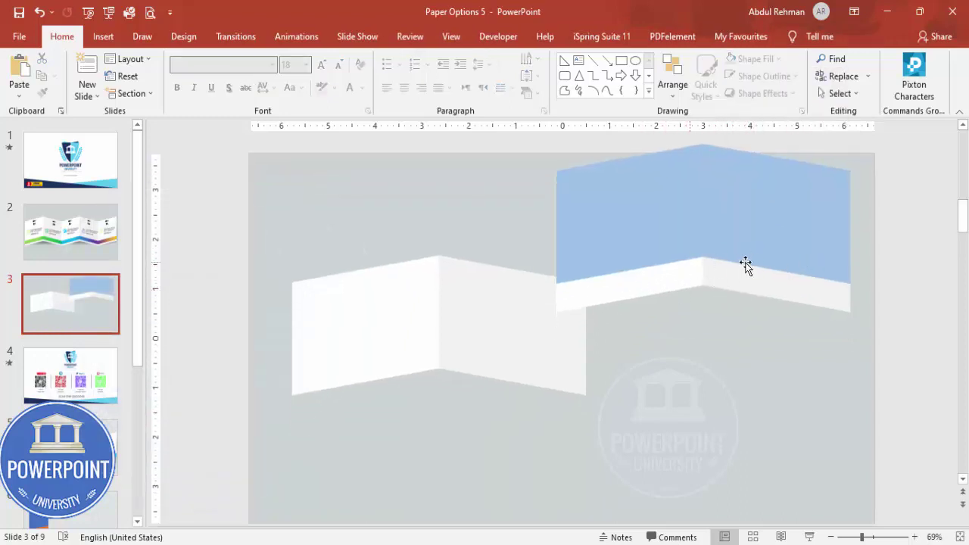
click(645, 288)
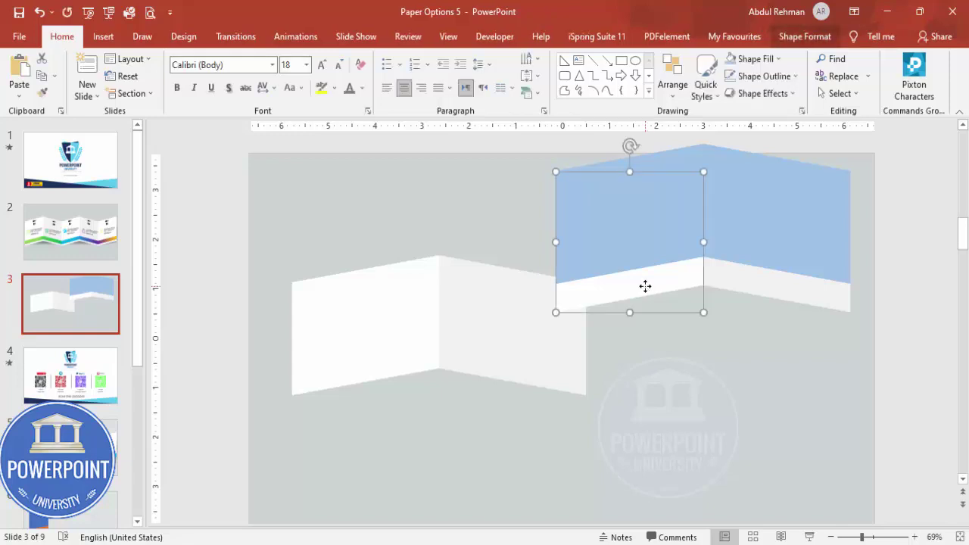
shift+click(675, 160)
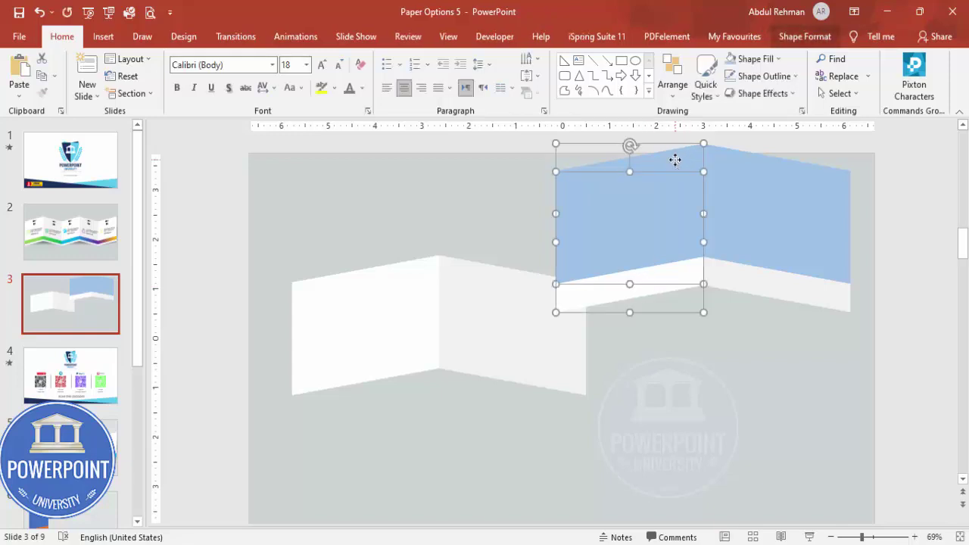
Subtract the blue rectangle from each half of the right folded piece.
click(805, 37)
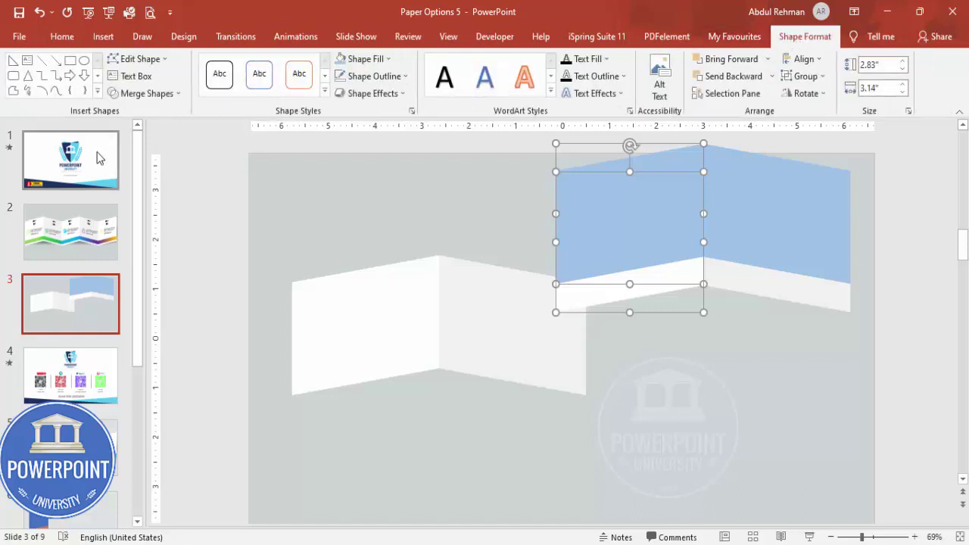
click(149, 94)
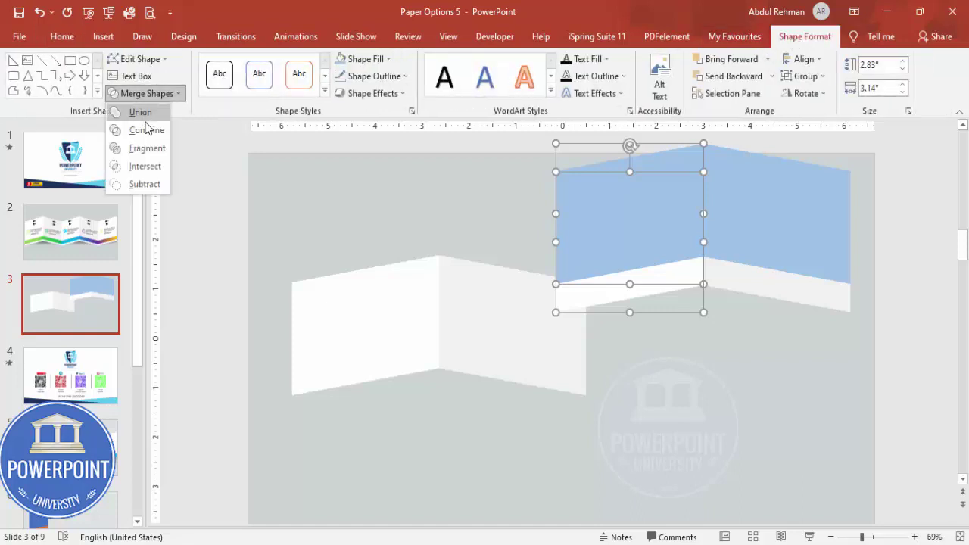
click(148, 182)
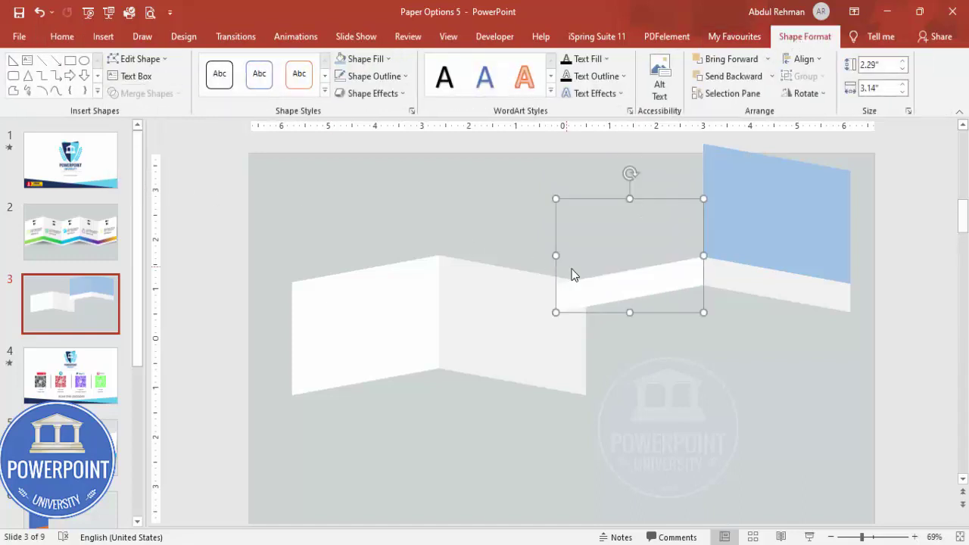
click(731, 282)
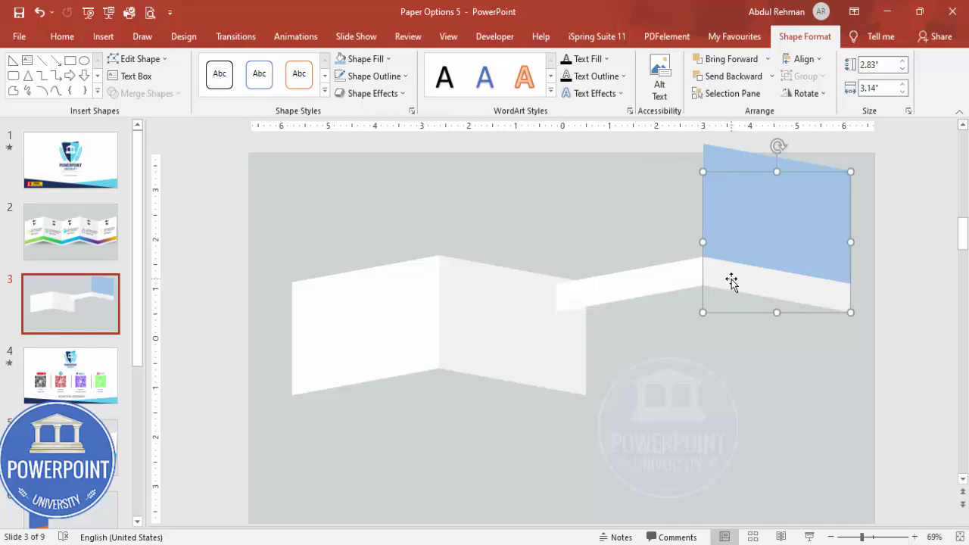
shift+click(727, 157)
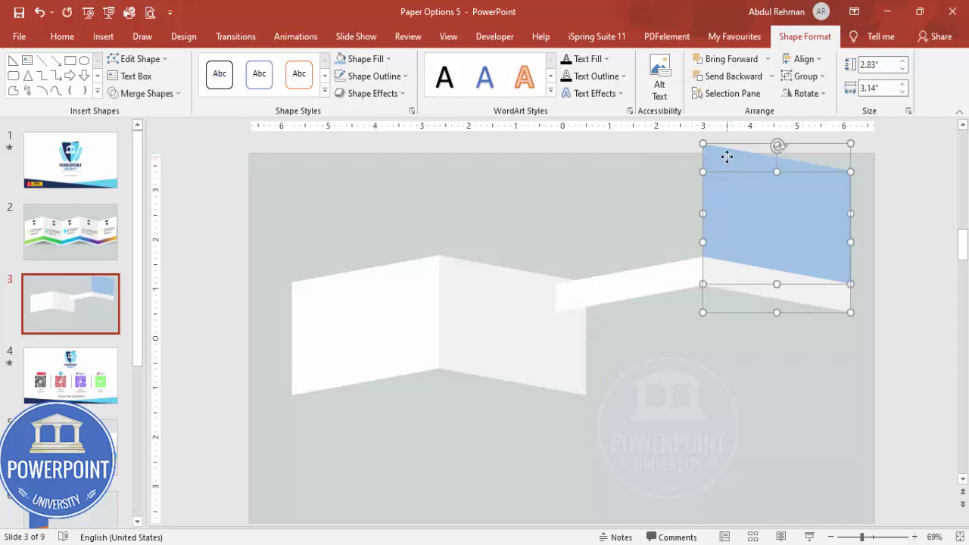
click(174, 94)
click(159, 180)
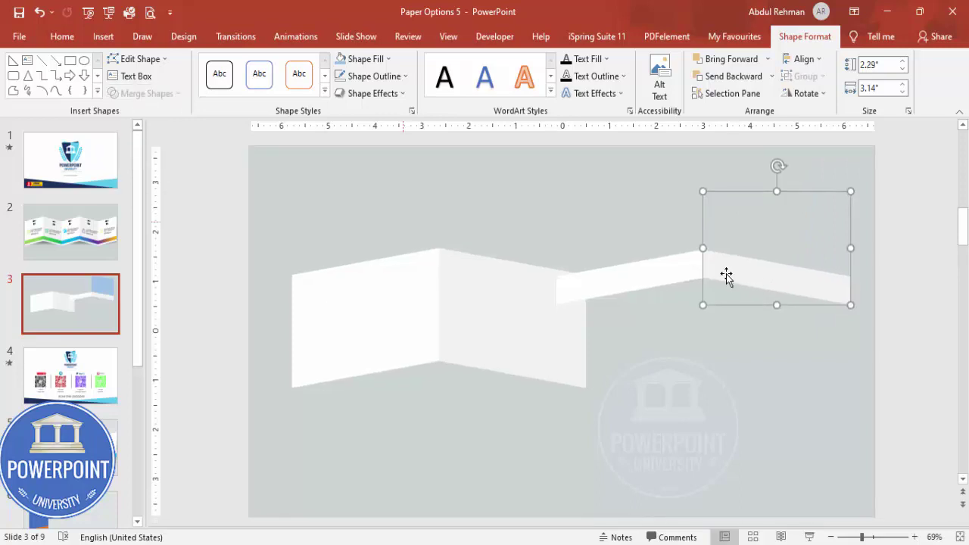
Move both trimmed strips below the main folded shape.
shift+click(663, 277)
drag(735, 275, 450, 440)
click(727, 363)
Copy the left panel to the right to add a third fold panel.
click(468, 319)
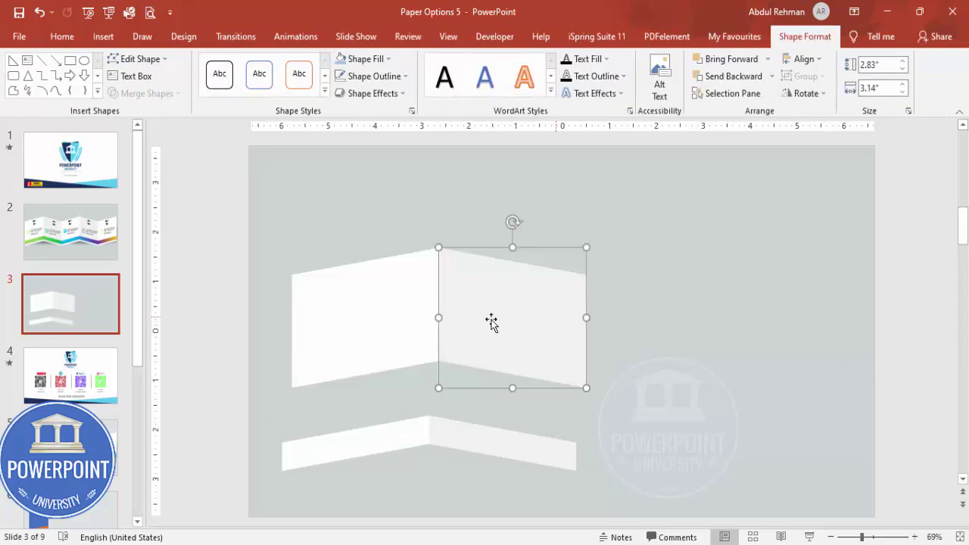
click(351, 304)
drag(351, 303, 648, 300)
Copy the middle panel to add a fourth panel, then shift all four slightly left.
click(496, 320)
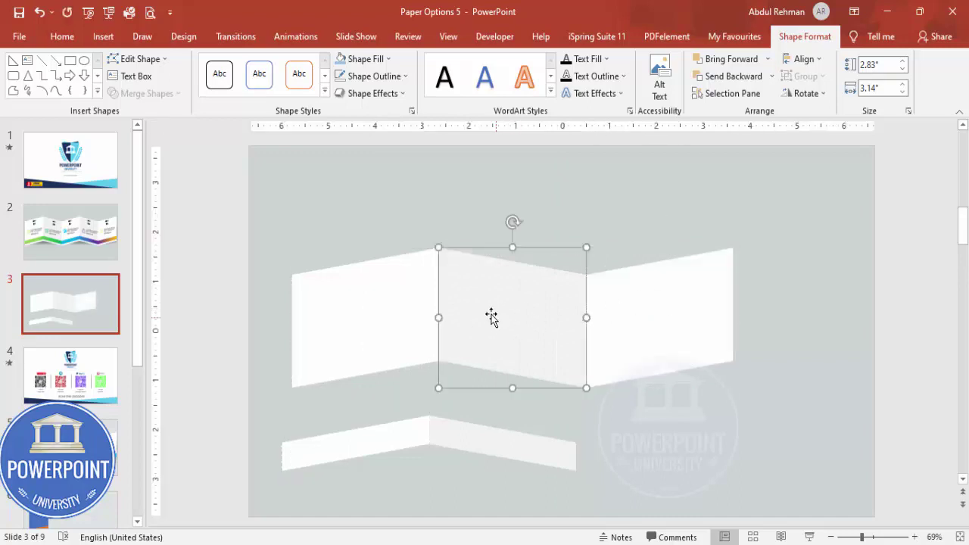
drag(487, 313, 784, 294)
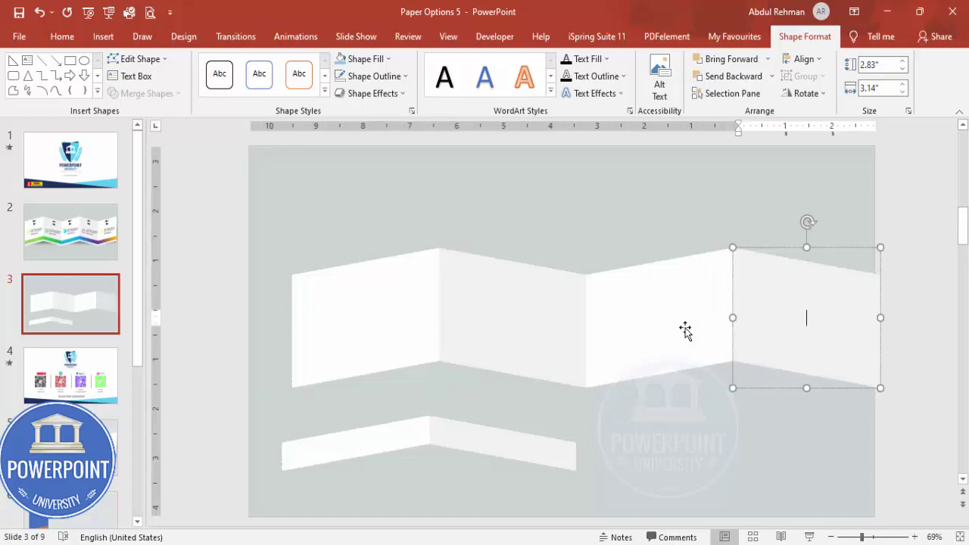
shift+click(608, 329)
shift+click(514, 328)
shift+click(420, 316)
drag(650, 312, 630, 314)
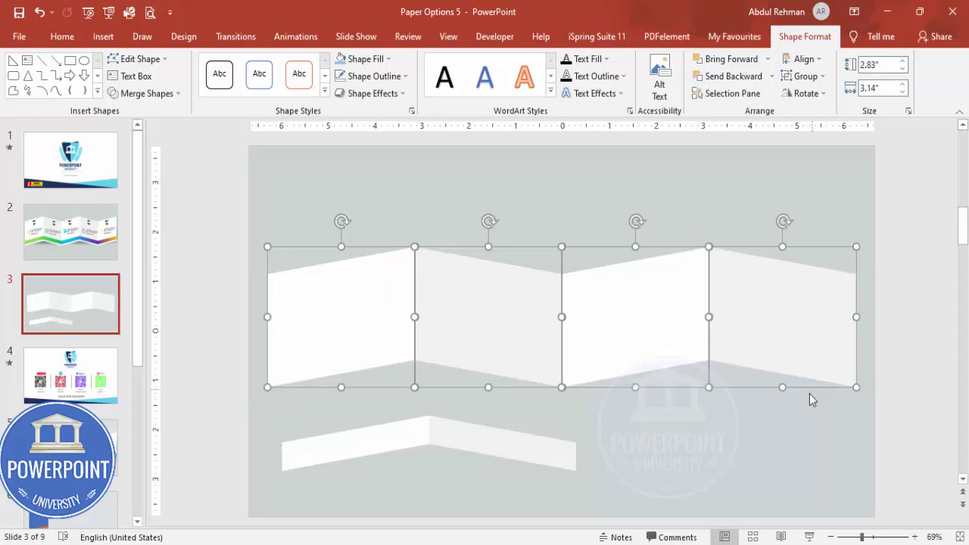
Fill the two lower strips light green and green.
click(665, 432)
click(401, 444)
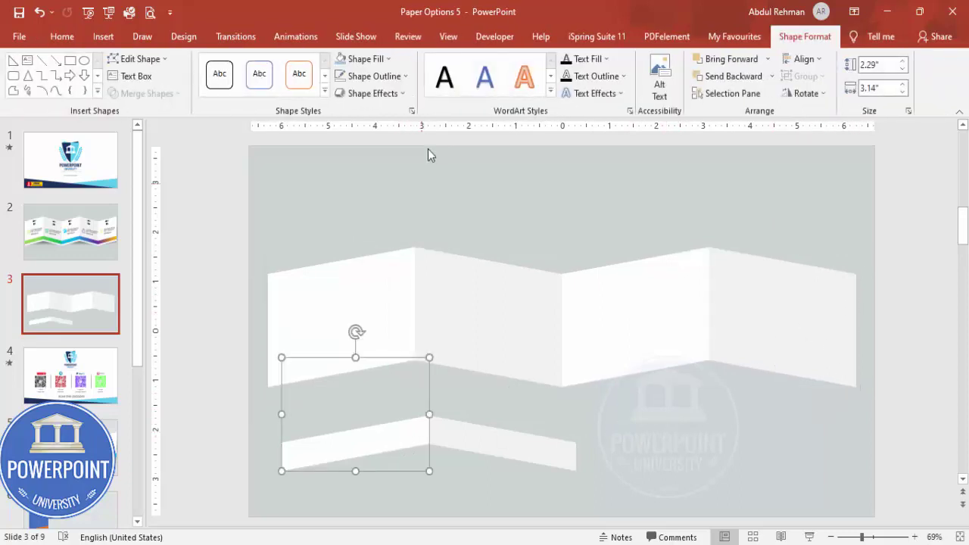
click(363, 58)
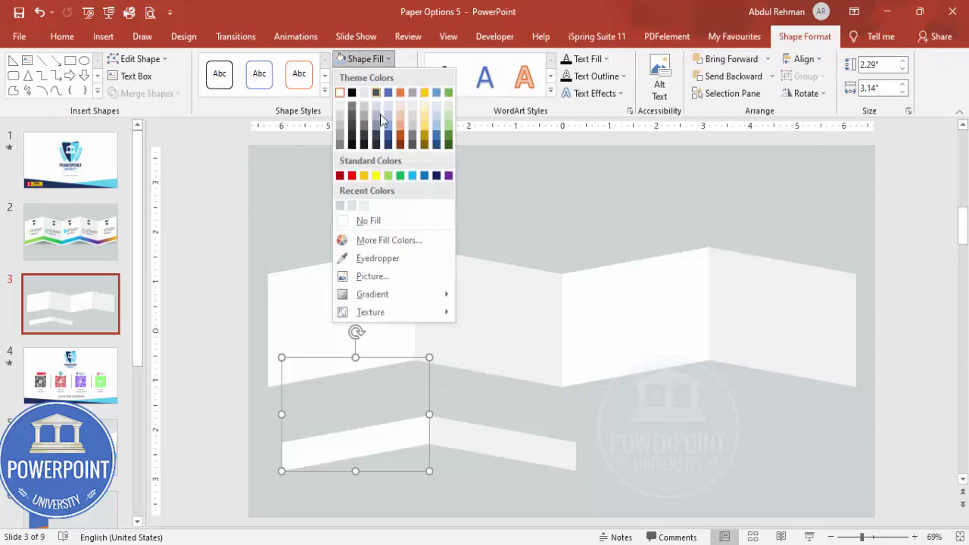
click(388, 177)
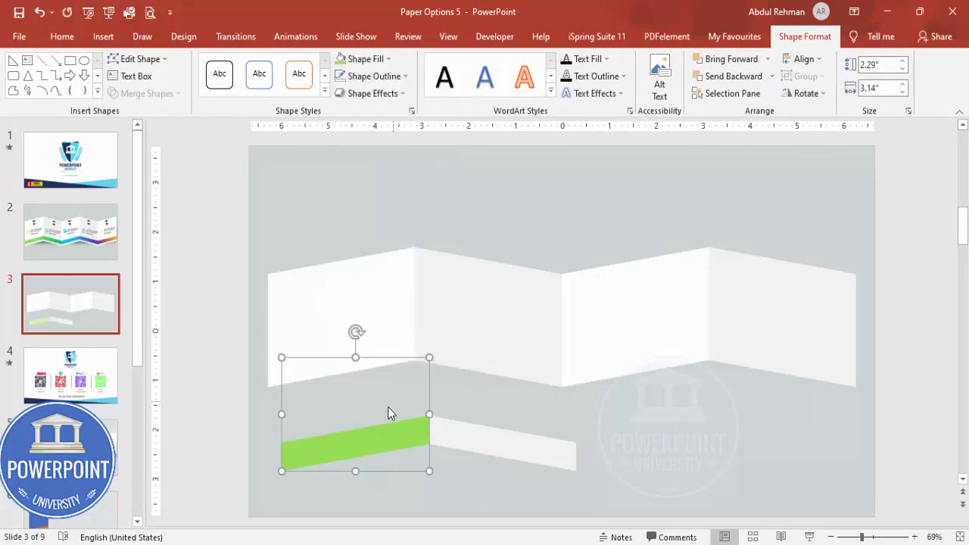
click(457, 442)
click(356, 59)
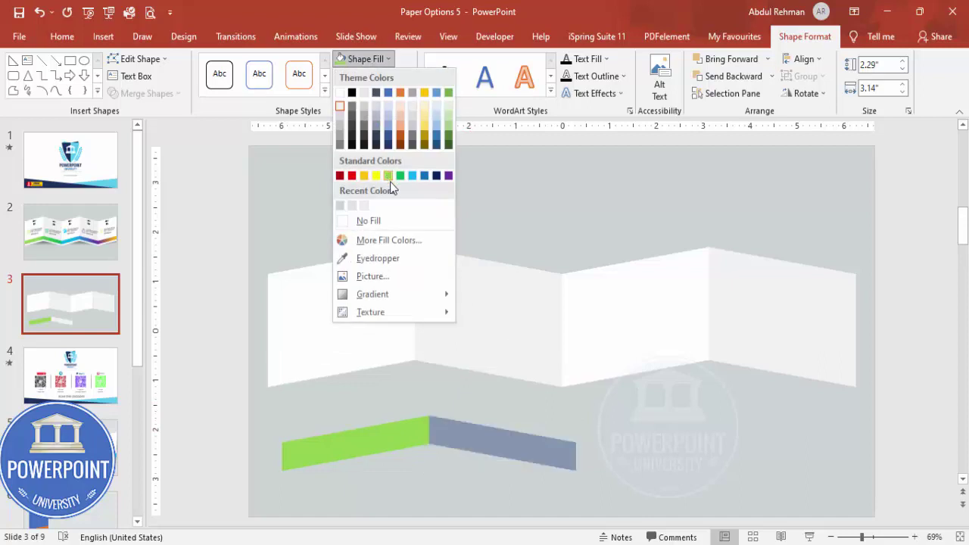
click(403, 176)
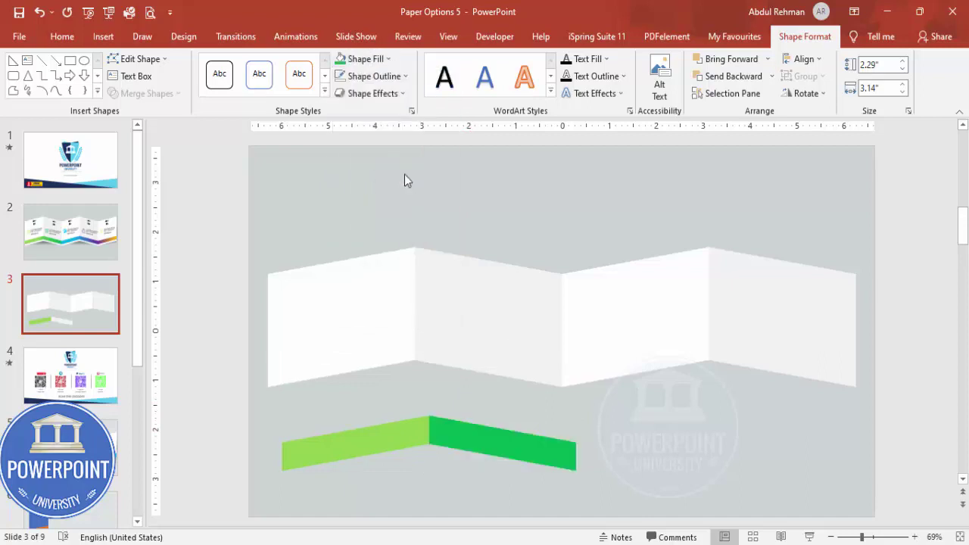
Duplicate the strip pair to the right and colour the copies light blue and purple.
shift+click(395, 436)
drag(454, 450, 747, 437)
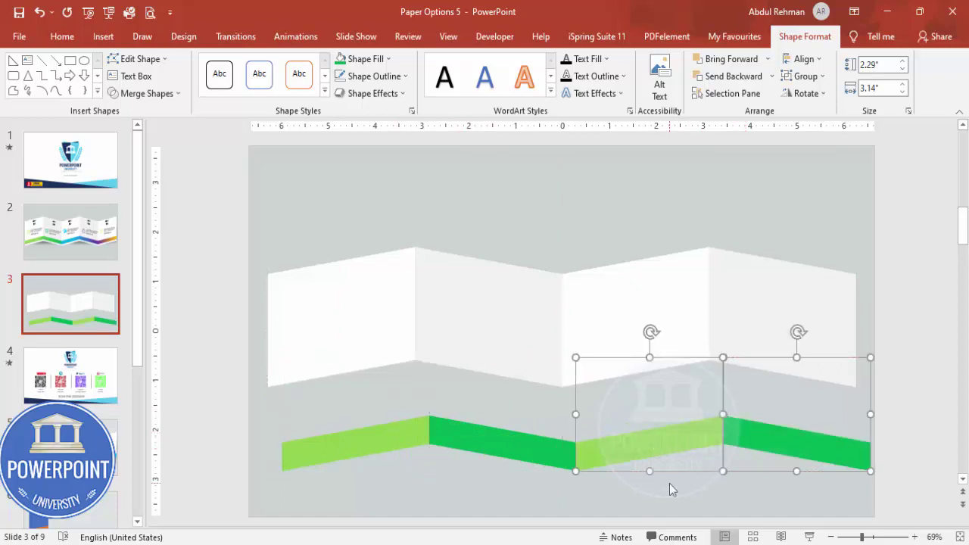
click(670, 483)
click(664, 426)
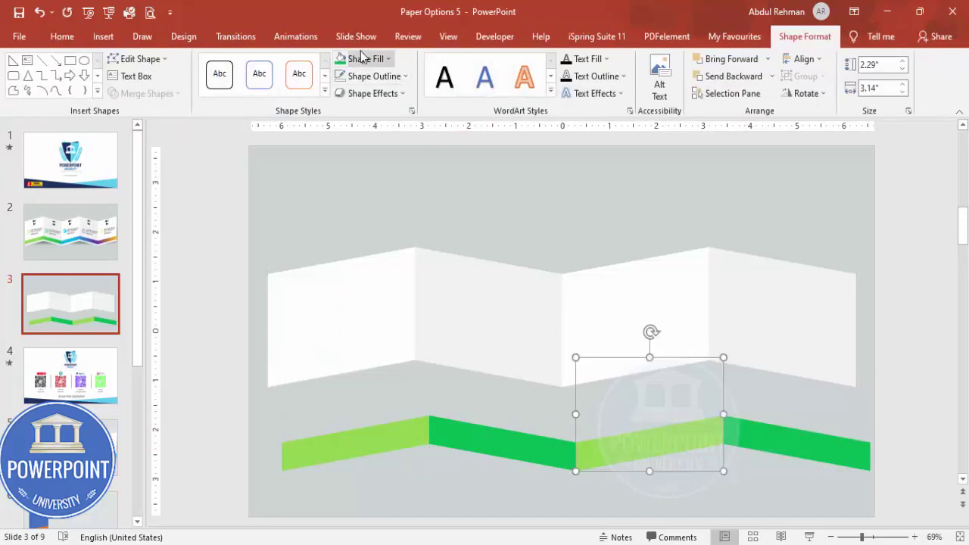
click(362, 58)
click(413, 176)
click(752, 421)
click(362, 59)
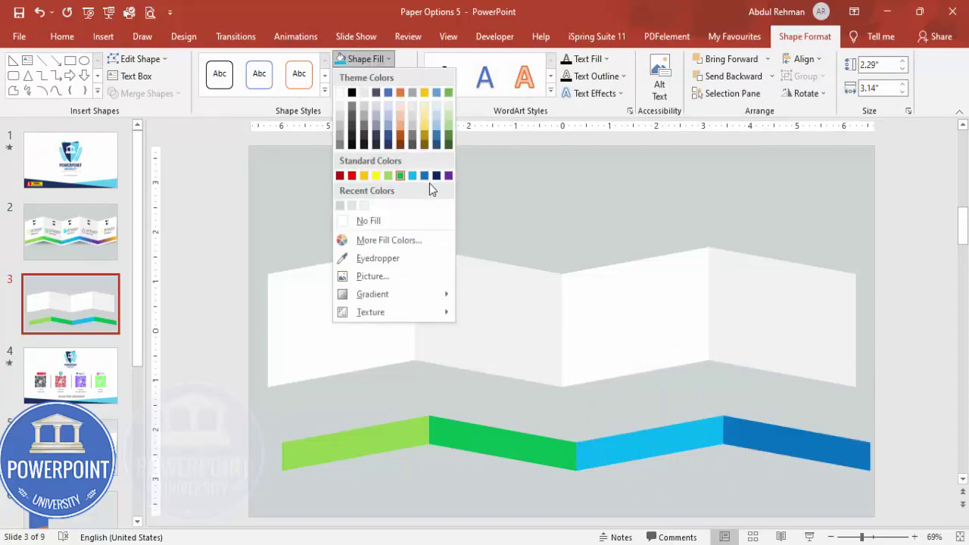
click(446, 173)
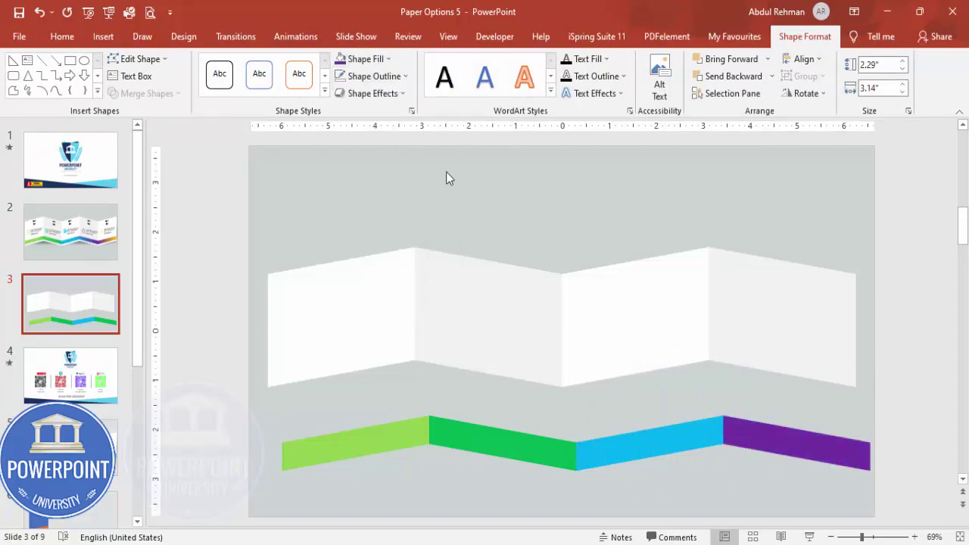
Move all four coloured strips up onto the folded panels.
shift+click(649, 443)
shift+click(530, 452)
shift+click(381, 448)
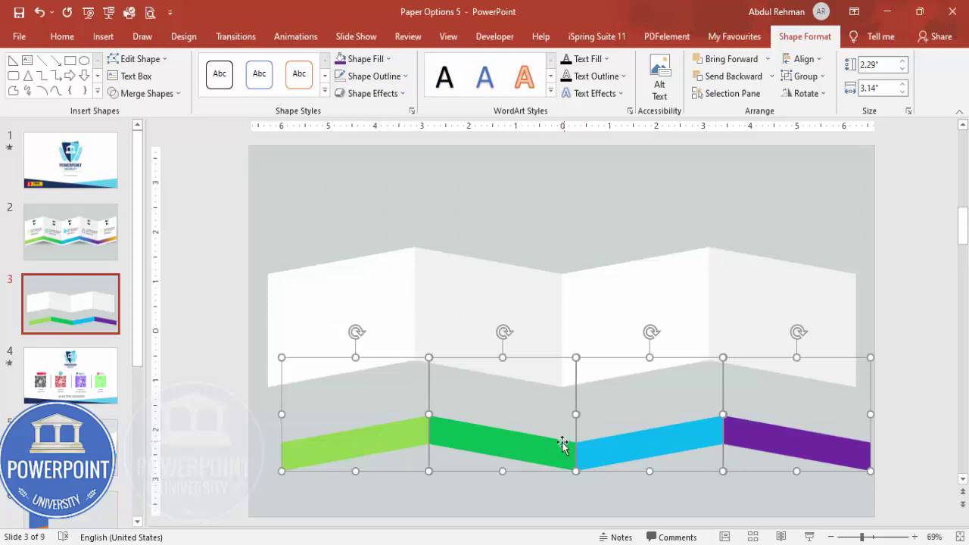
drag(513, 456, 496, 358)
Group every shape on the slide, stretch the group taller and reposition it.
click(668, 438)
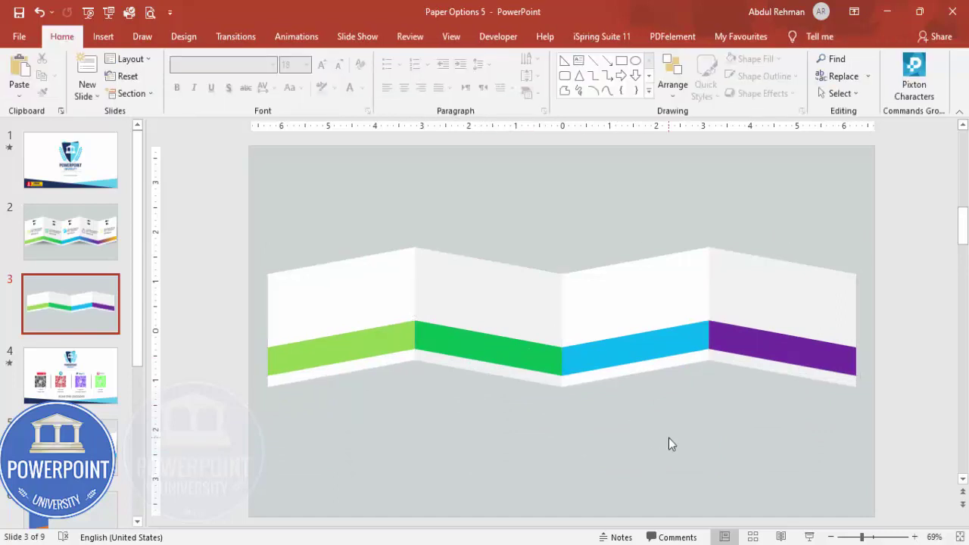
key(ctrl+a)
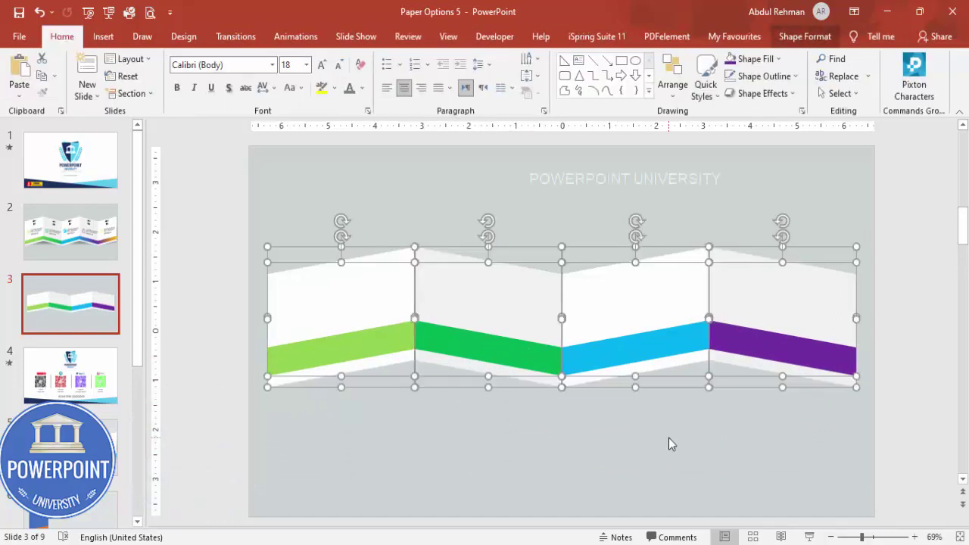
key(ctrl+g)
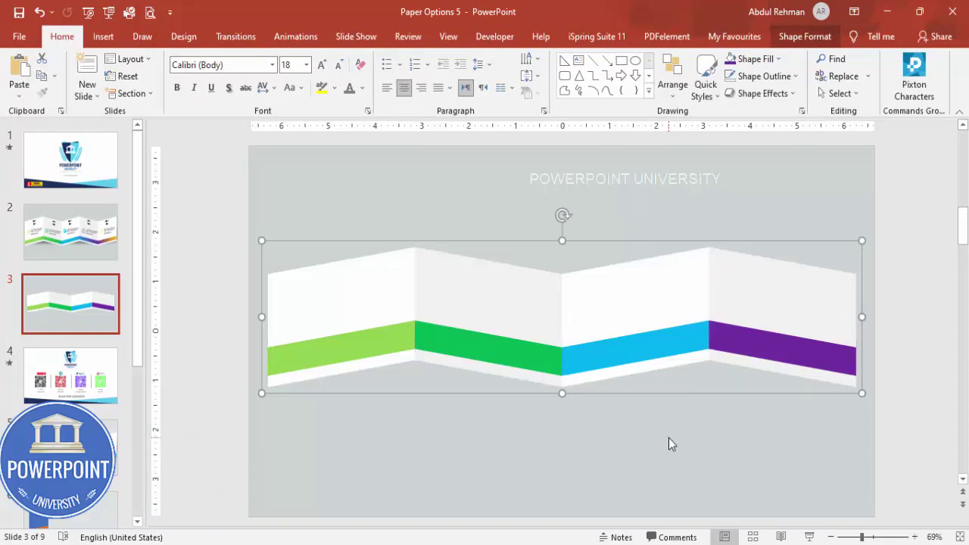
drag(565, 393, 567, 422)
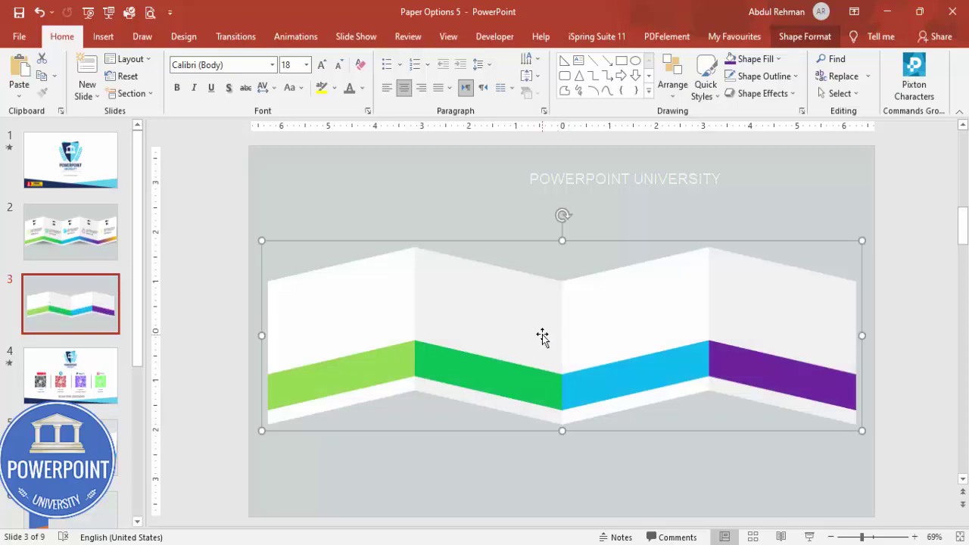
drag(540, 336, 542, 321)
click(653, 474)
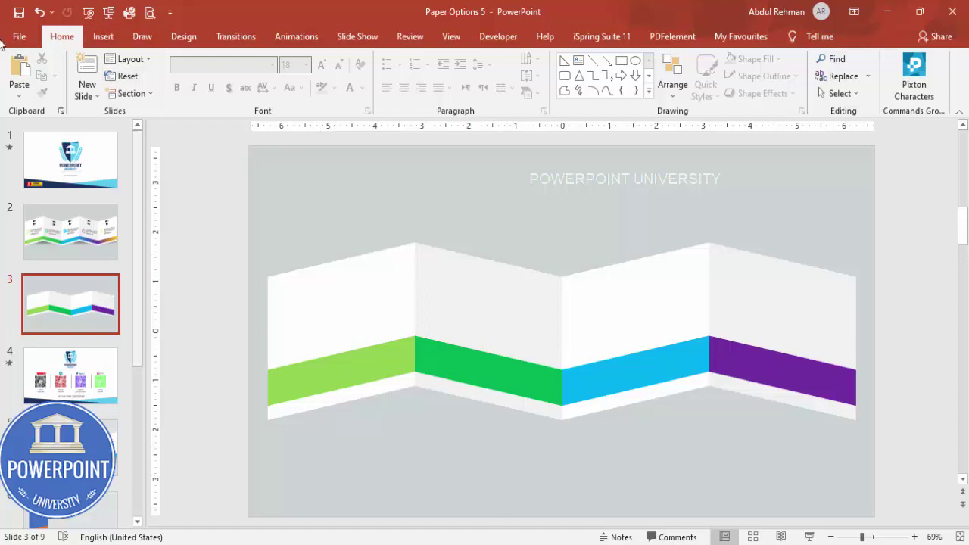
click(94, 38)
Draw an outline-free isosceles triangle with its apex at the first fold, then open Format Shape.
click(228, 87)
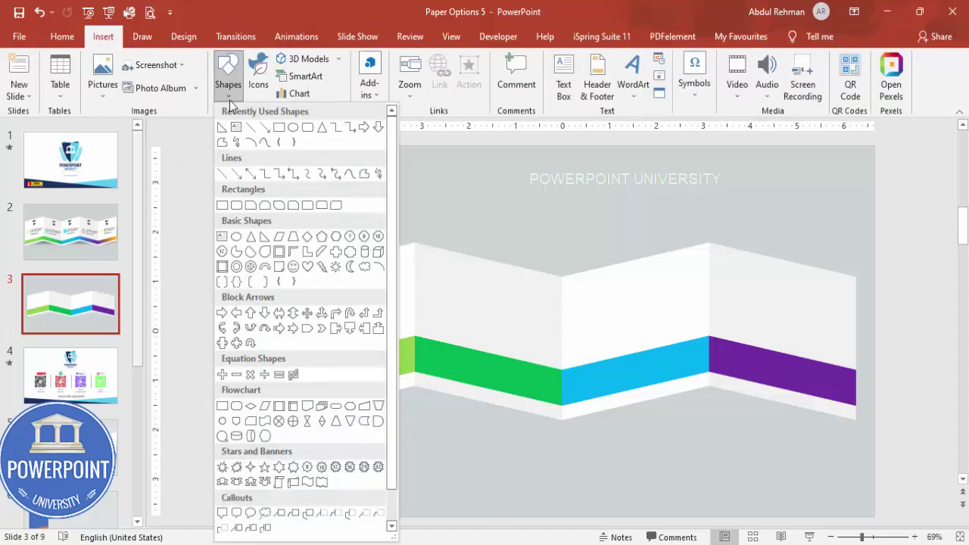
click(251, 250)
drag(312, 394, 538, 440)
mouse_move(459, 418)
mouse_down()
mouse_move(446, 383)
mouse_move(450, 402)
mouse_up()
click(402, 78)
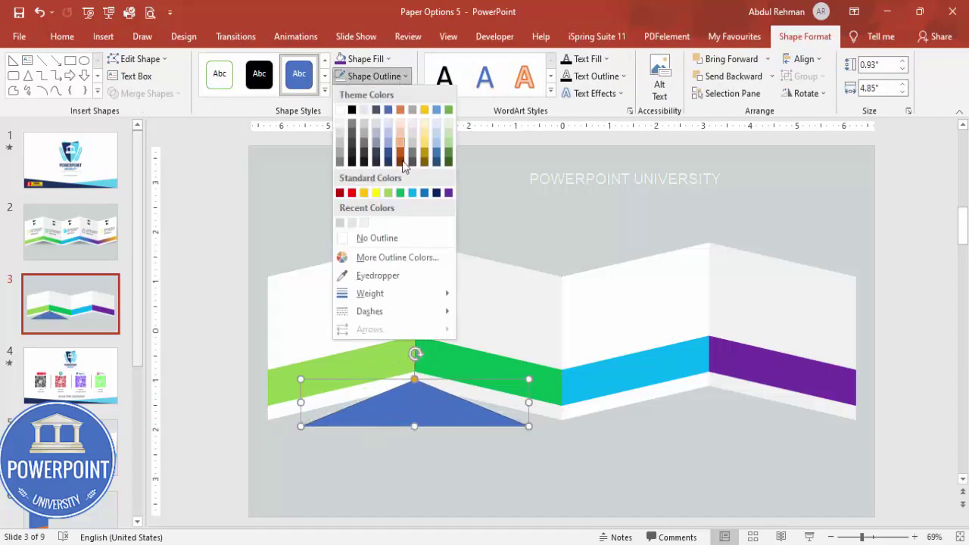
click(403, 233)
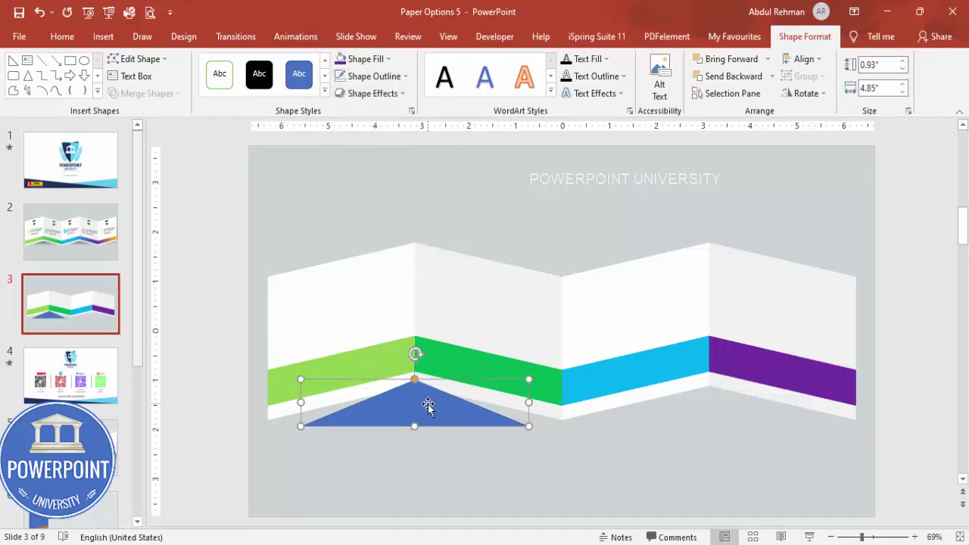
right_click(428, 406)
click(487, 378)
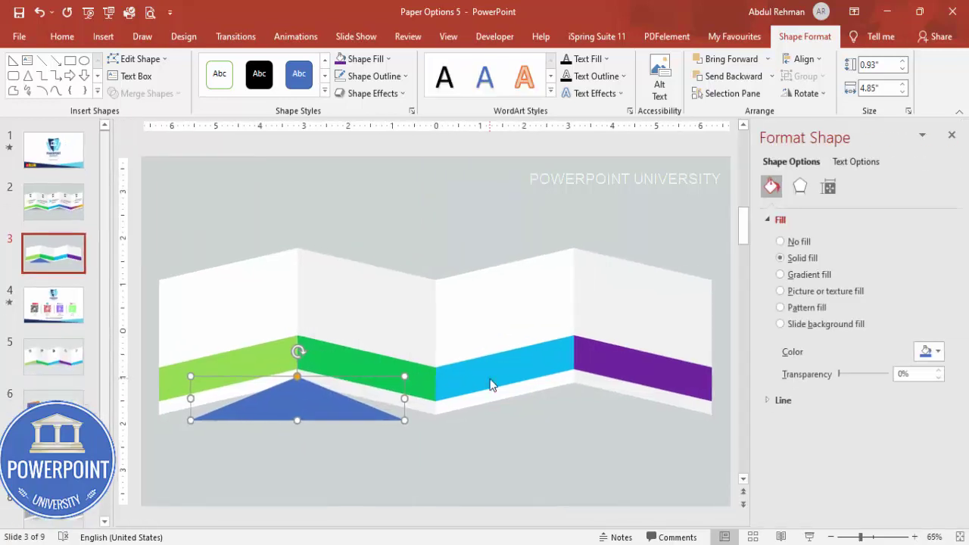
Switch the triangle to a gradient fill and remove the extra gradient stops.
click(815, 279)
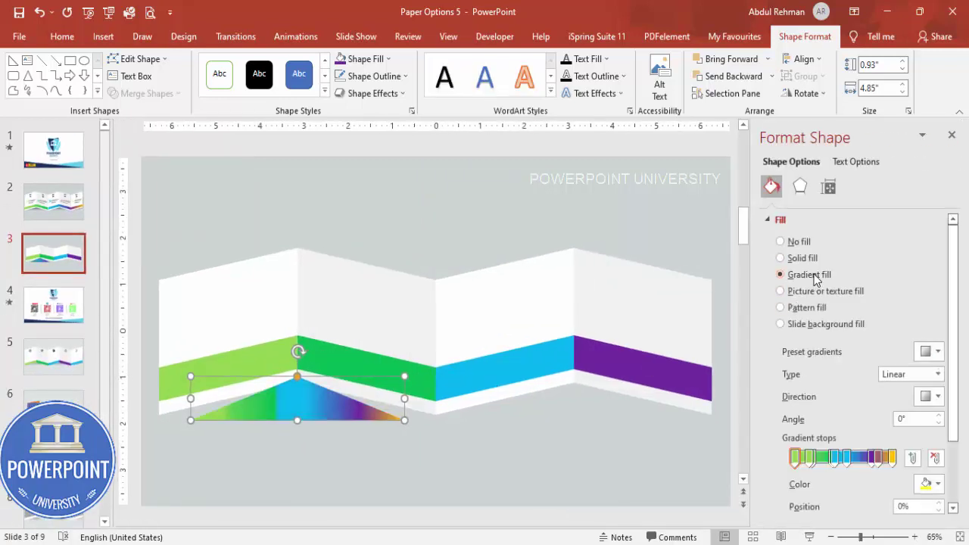
click(878, 457)
click(935, 459)
click(934, 459)
click(935, 459)
click(934, 459)
click(934, 459)
click(935, 459)
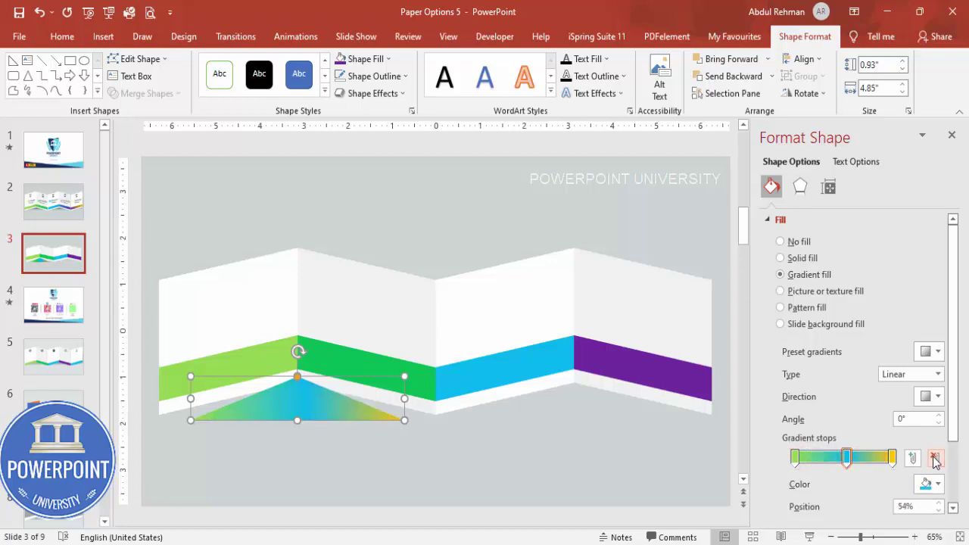
click(934, 458)
Make the first stop black and the last stop light grey, with direction Linear Down.
click(795, 458)
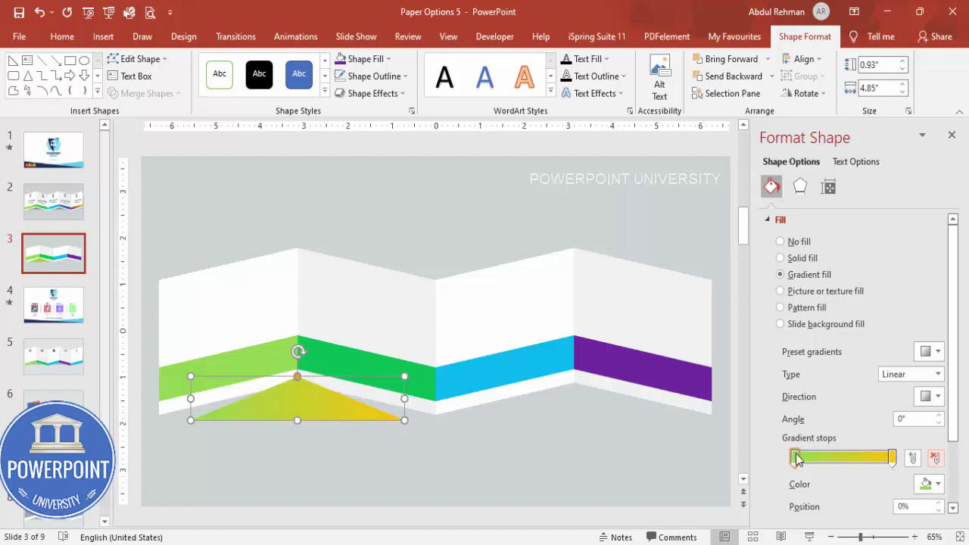
click(930, 483)
click(864, 324)
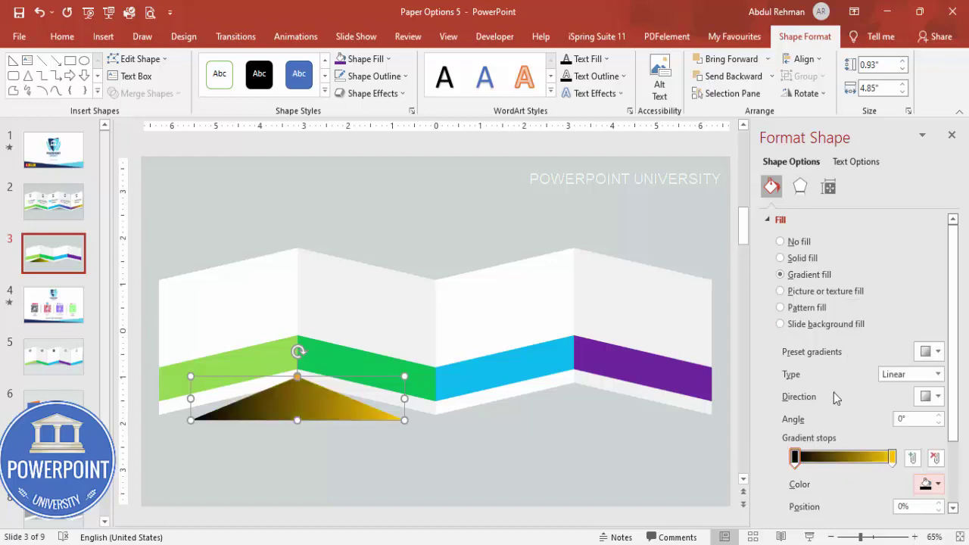
click(929, 396)
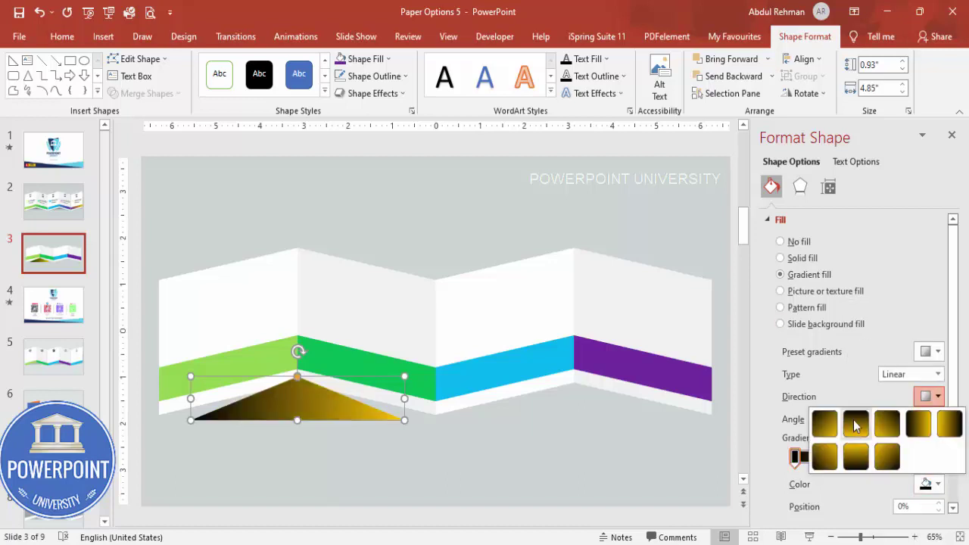
click(855, 426)
click(892, 457)
click(930, 484)
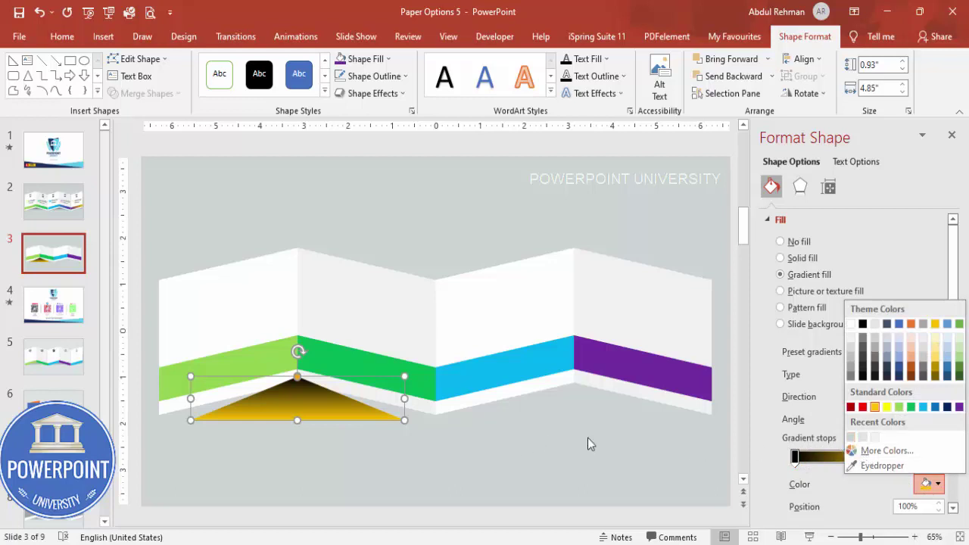
click(854, 437)
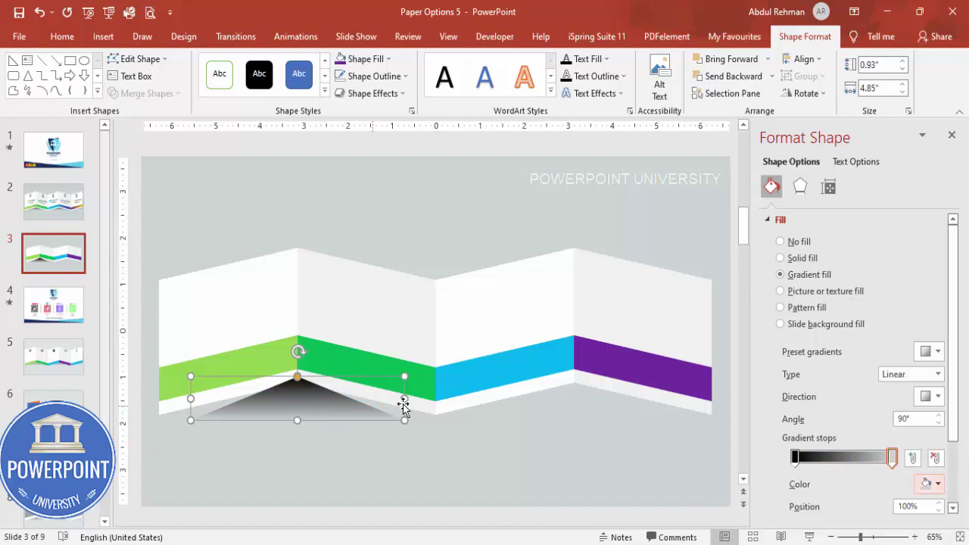
Widen the triangle to 5.52", align its apex to the fold, and send it to back.
drag(404, 399, 424, 398)
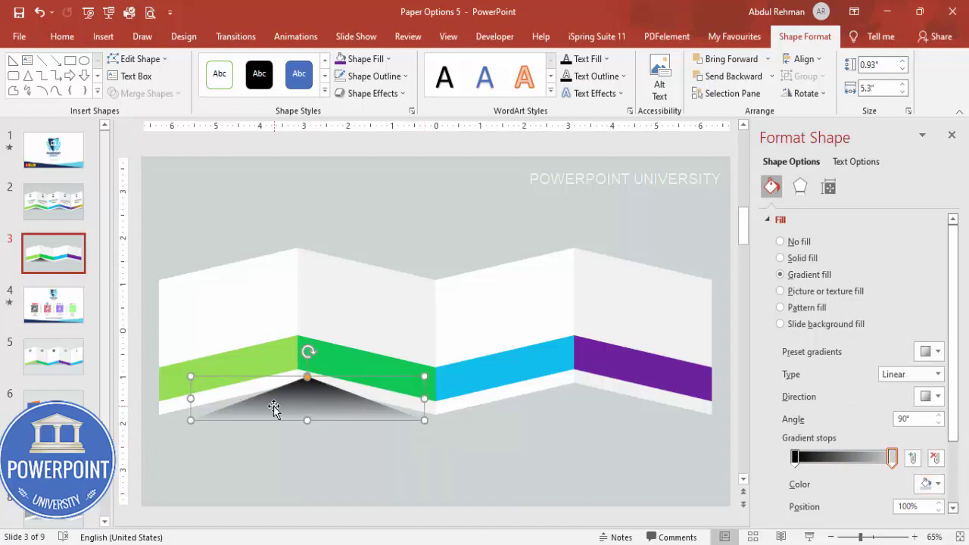
drag(190, 398, 180, 398)
drag(250, 412, 257, 408)
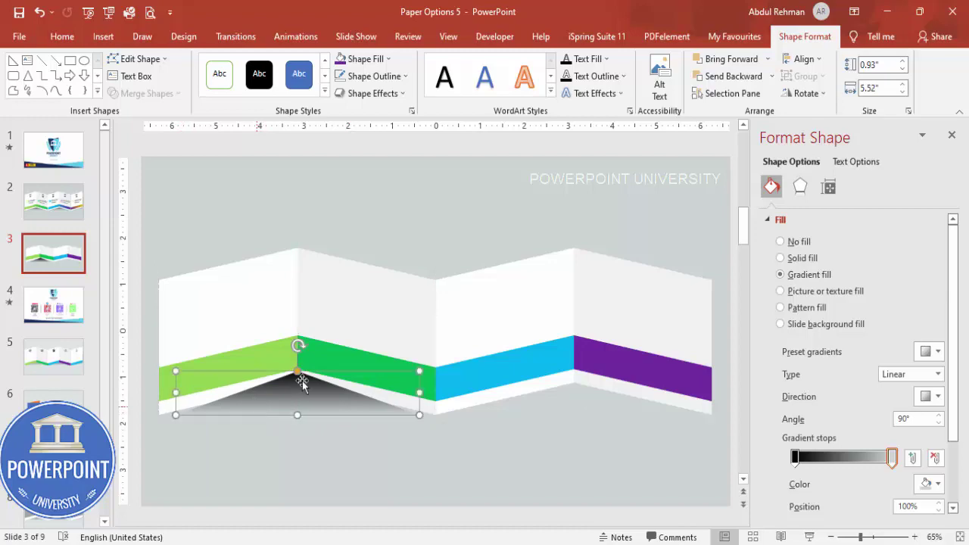
click(771, 77)
click(755, 113)
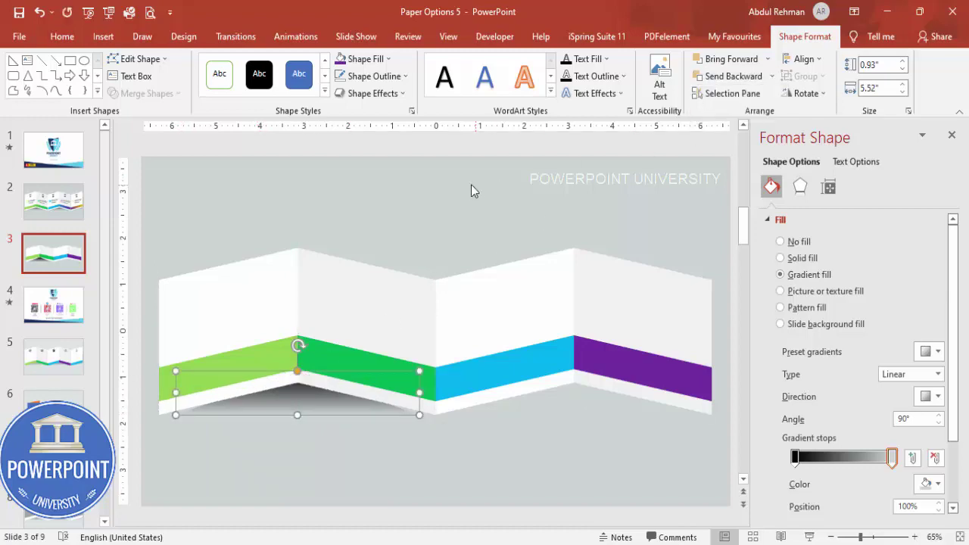
click(473, 187)
click(312, 404)
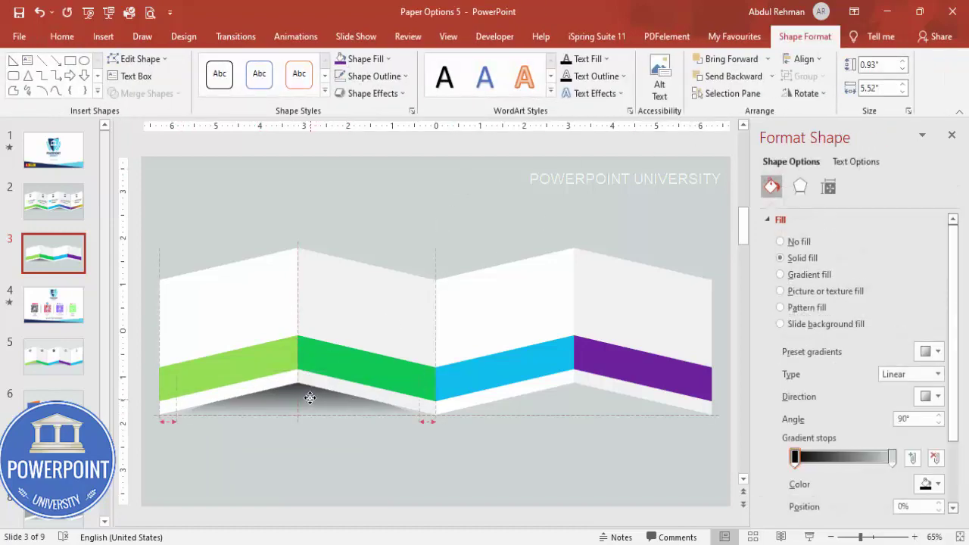
key(Up)
key(Up)
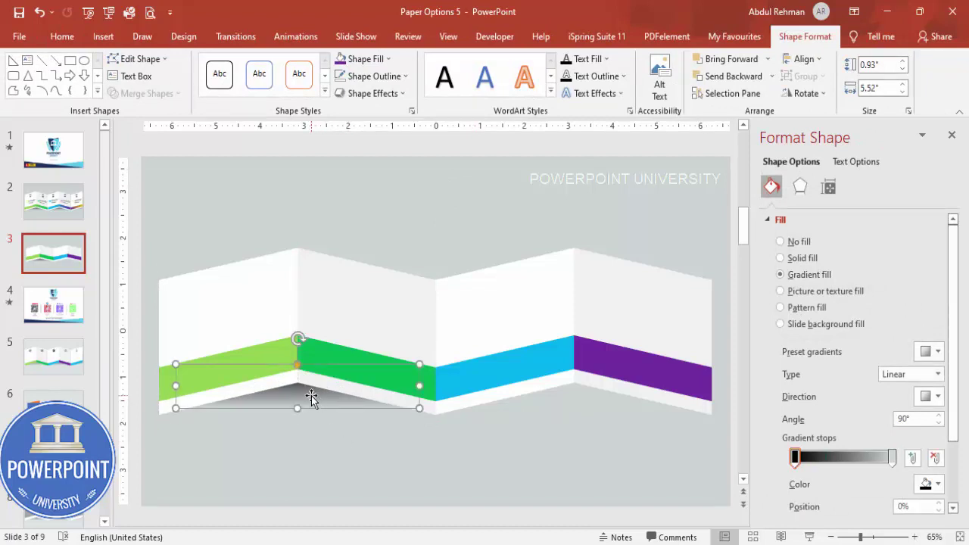
Copy the shadow triangle to the blue-purple fold and send the copy to back.
ctrl+drag(311, 399, 587, 399)
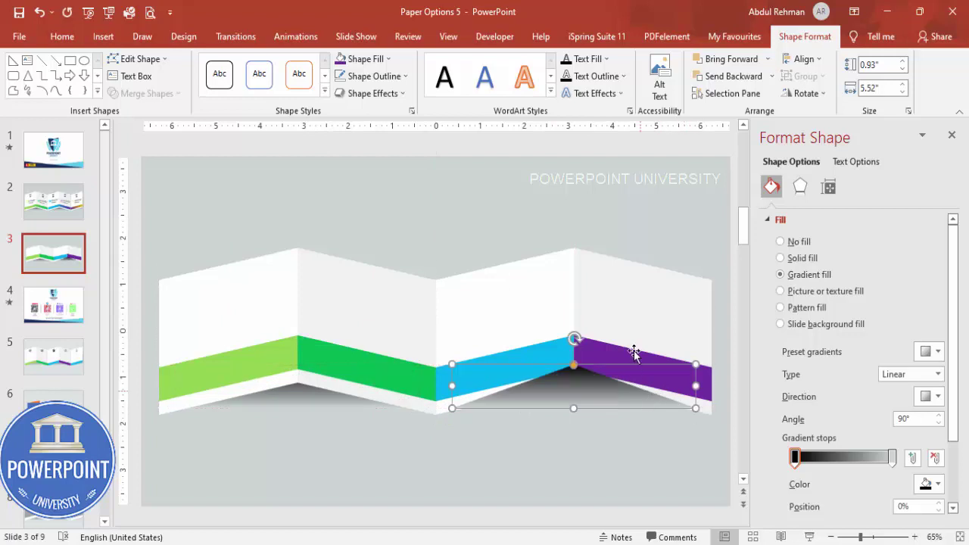
click(773, 76)
click(733, 112)
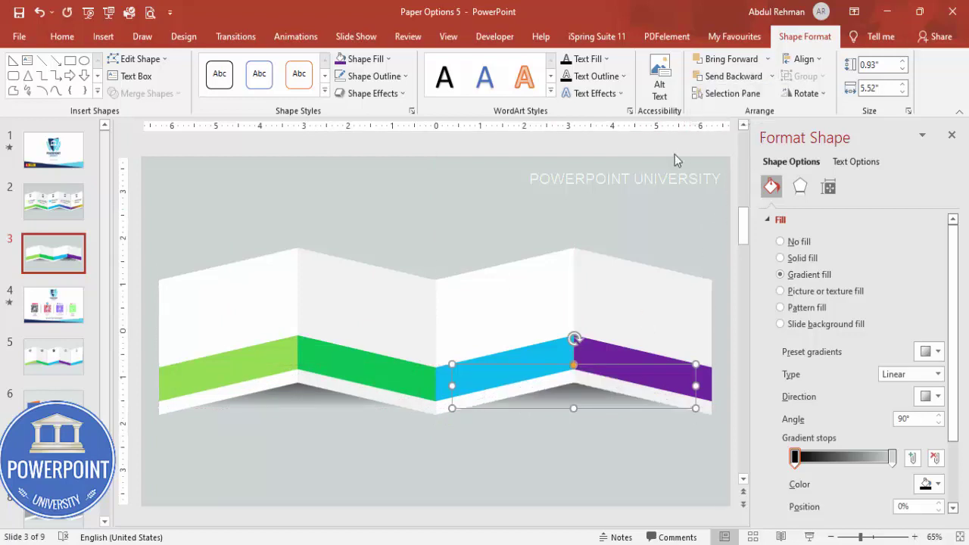
click(626, 198)
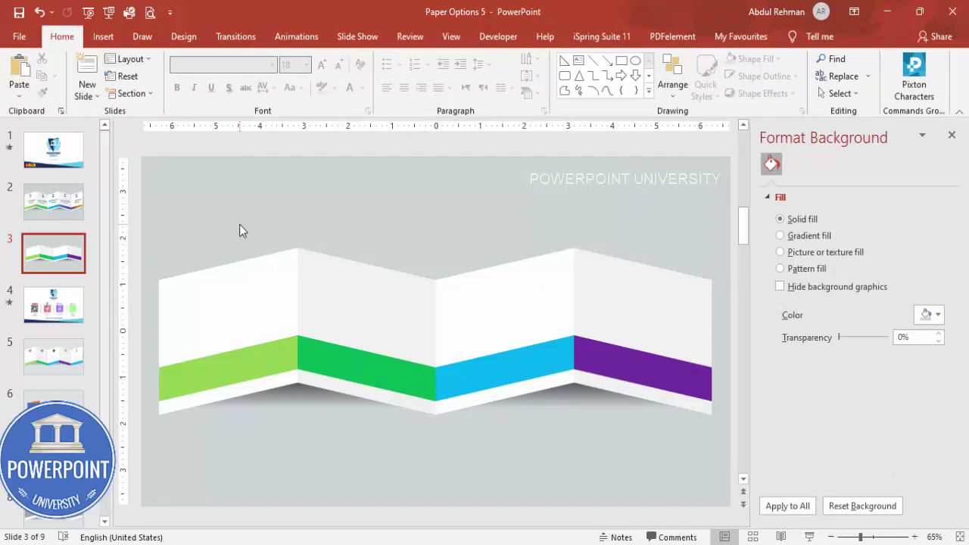
Insert the target, pie chart, presentation chart and head-with-gears icons.
click(103, 36)
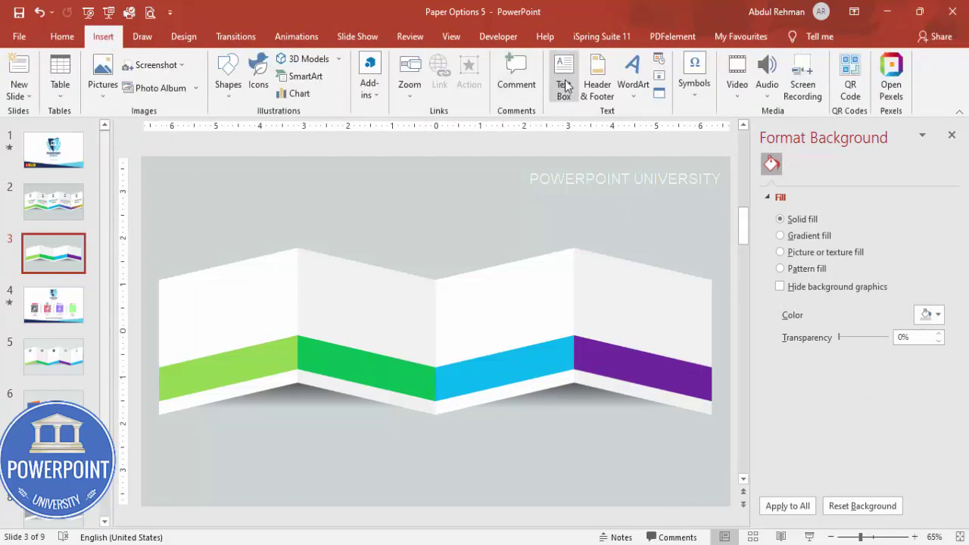
click(262, 76)
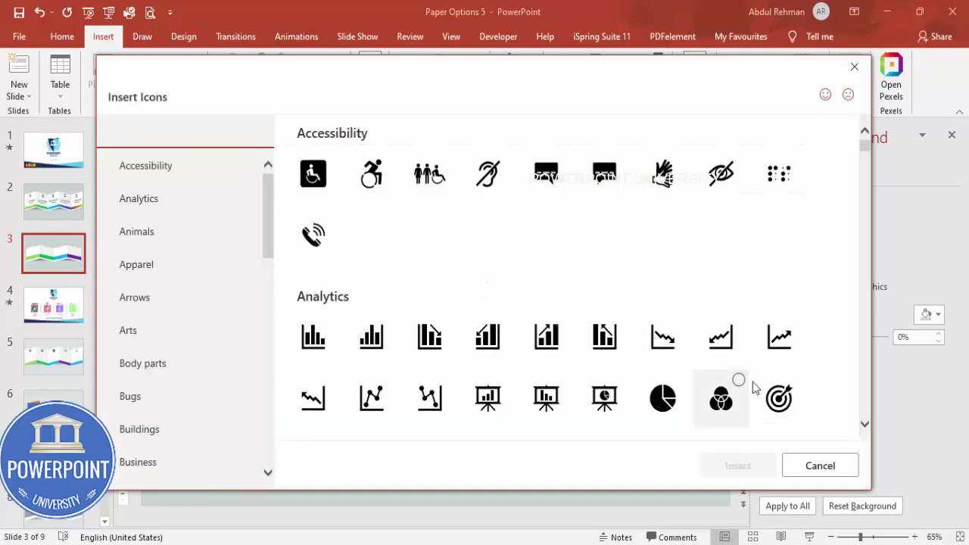
click(770, 396)
click(651, 414)
click(483, 412)
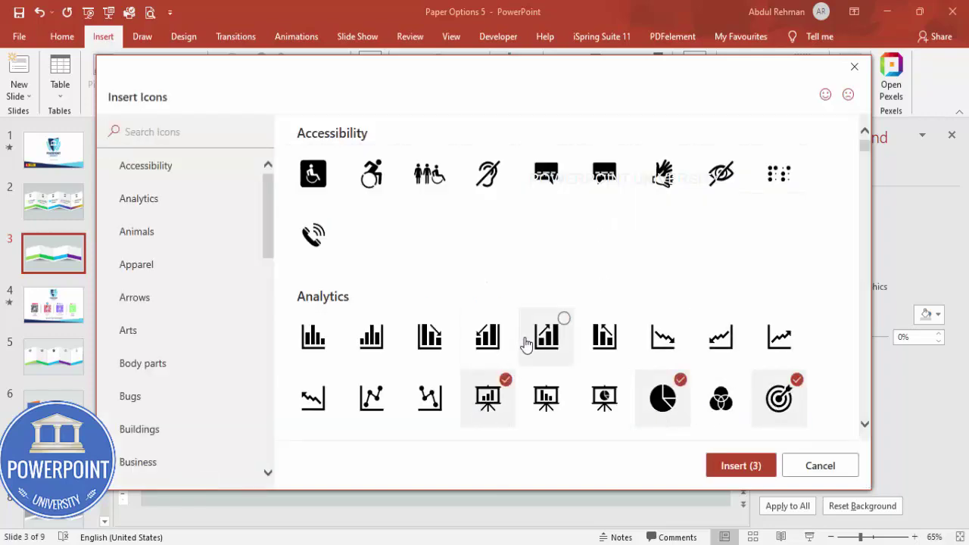
scroll(526, 344, down, 1)
click(665, 413)
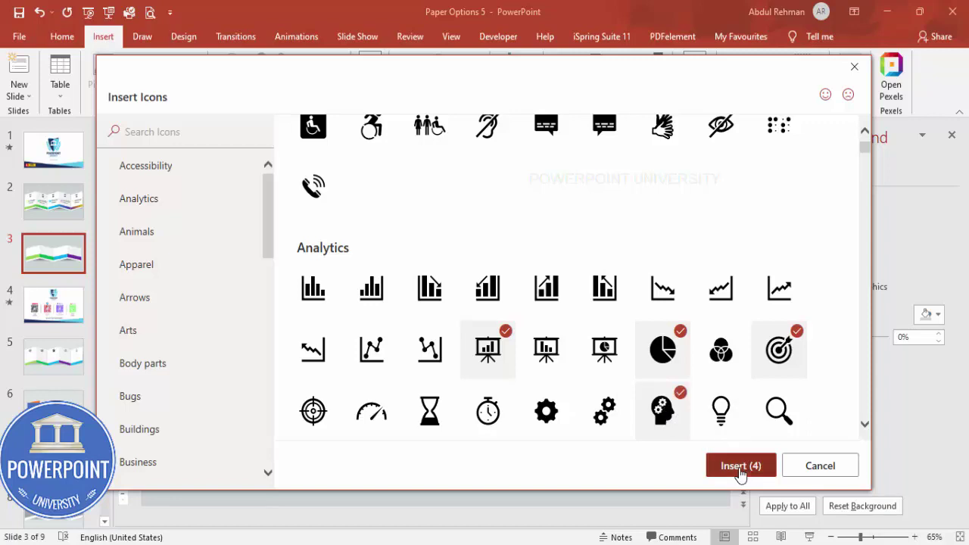
click(739, 467)
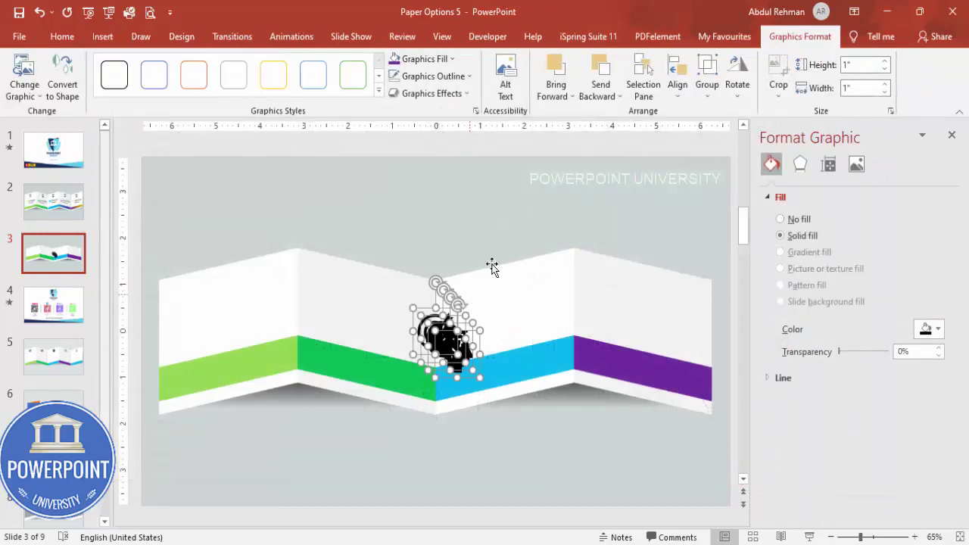
Move the stacked icons above the paper and set their height to 0.6".
drag(450, 337, 481, 220)
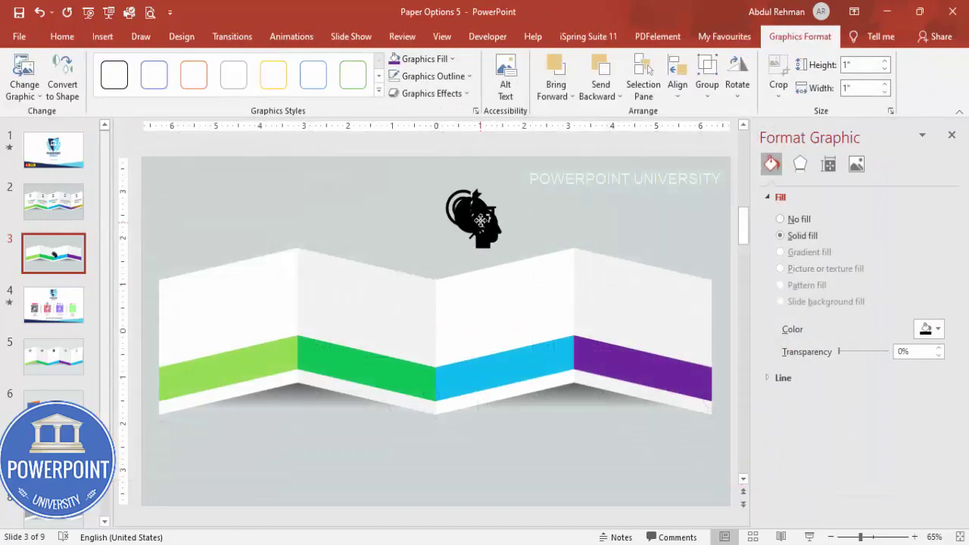
click(860, 66)
text(.)
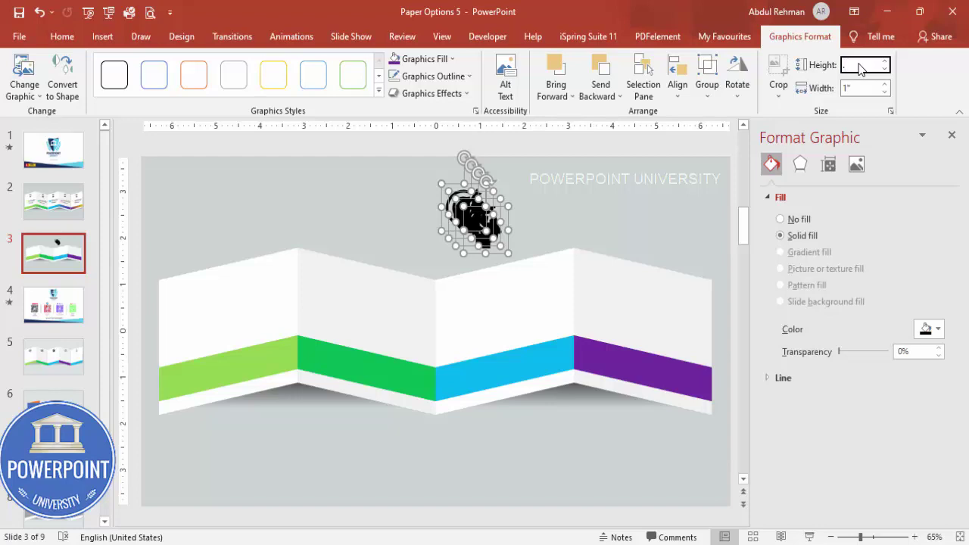
text(6)
key(Return)
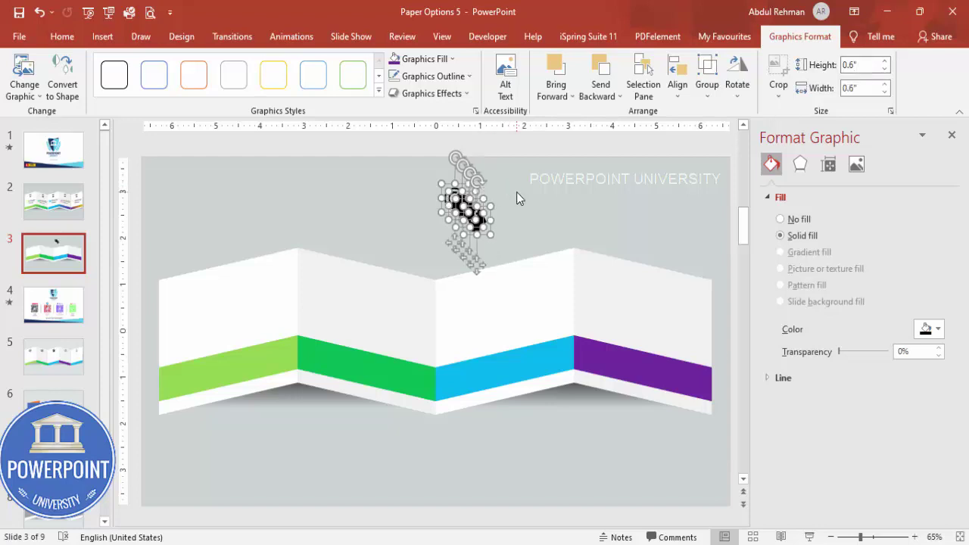
click(516, 192)
Place the head, presentation board, pie chart and target icons on panels one to four.
drag(453, 218, 210, 300)
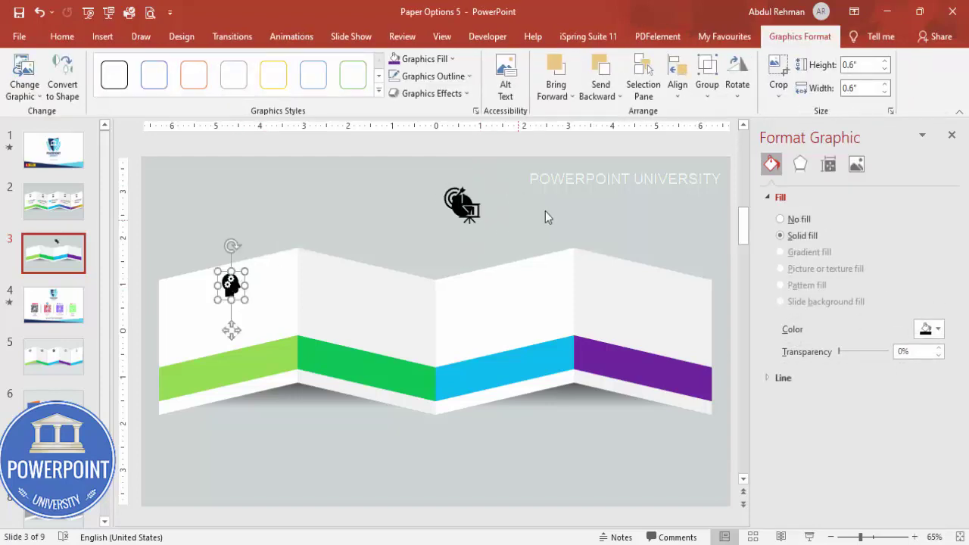
drag(469, 209, 369, 288)
click(467, 217)
drag(466, 220, 500, 285)
drag(454, 199, 651, 288)
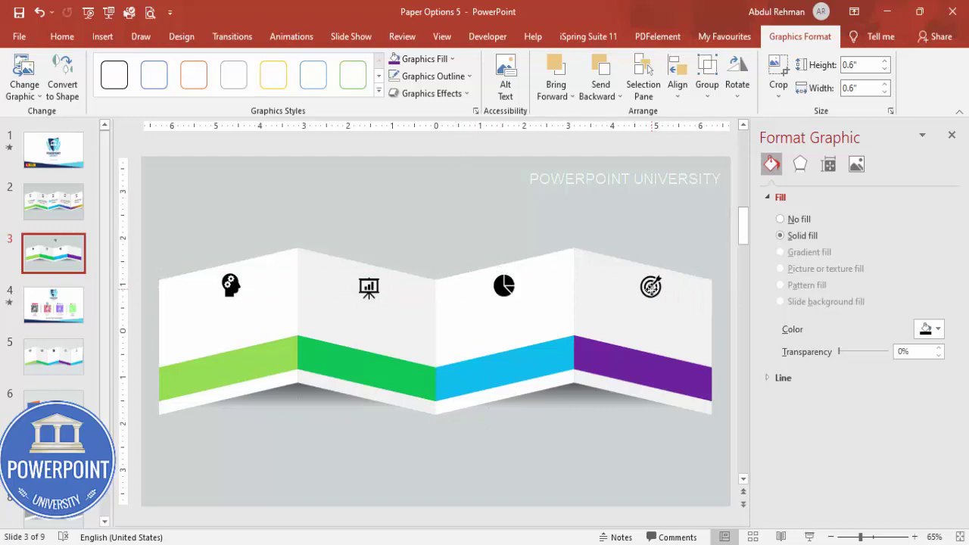
click(410, 217)
Draw a text box above the first panel and type STEP on its first line.
click(104, 38)
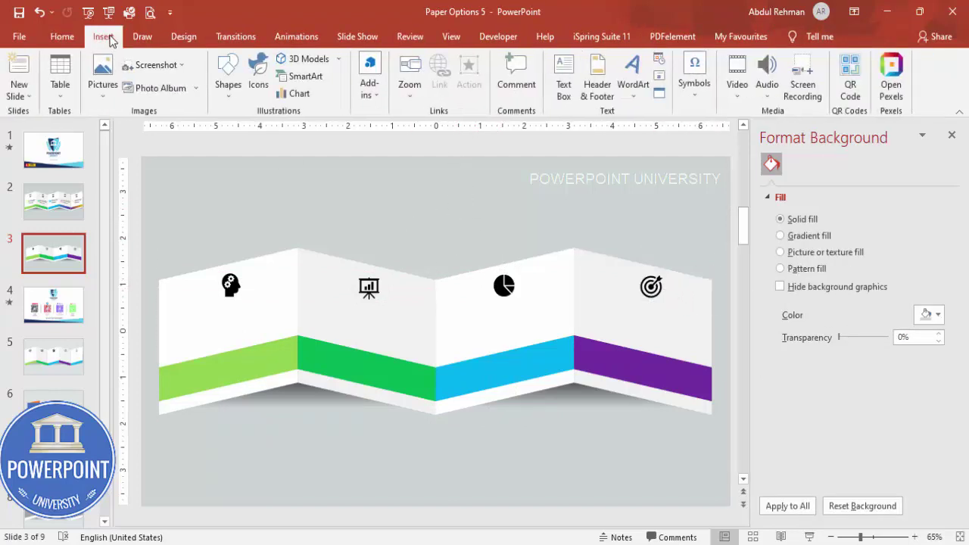
click(563, 85)
drag(343, 200, 436, 219)
text(STE)
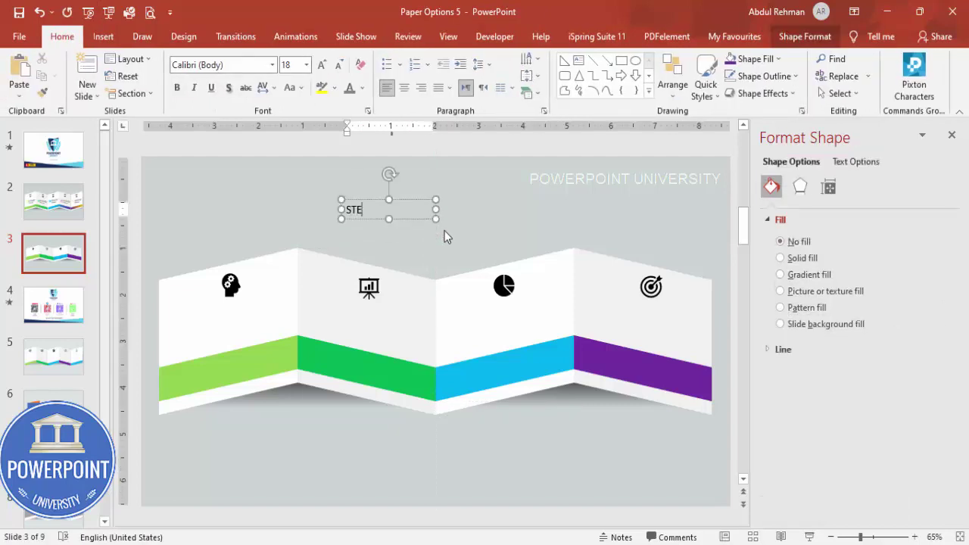
text(P)
key(Return)
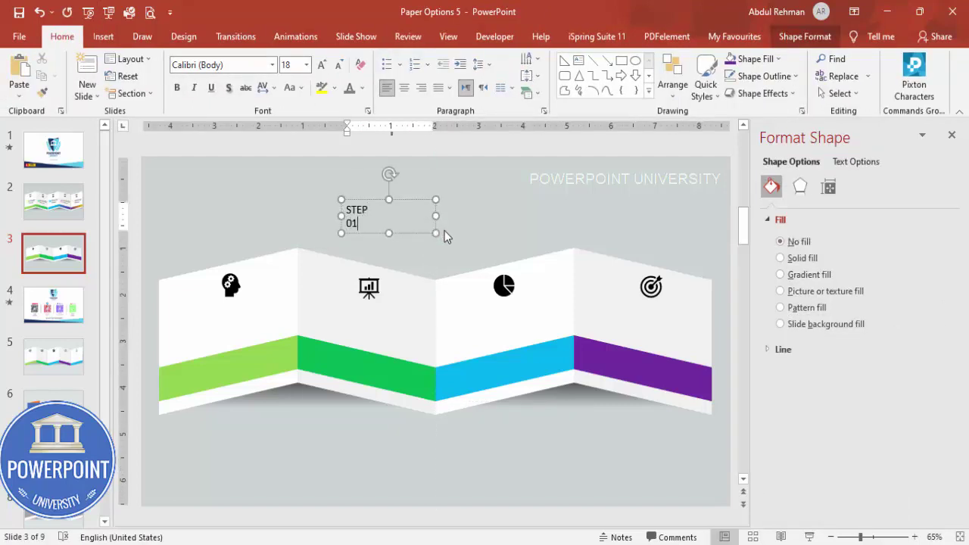
Make the number 01 bold at 36 pt and center the label text.
drag(291, 222, 290, 219)
key(ctrl+b)
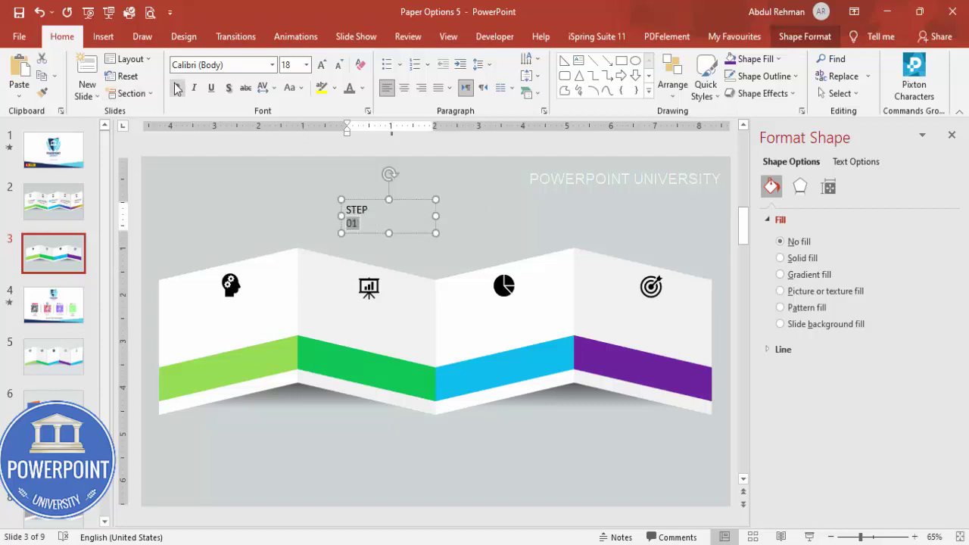
click(322, 64)
click(322, 65)
click(322, 64)
click(322, 64)
click(321, 64)
key(Escape)
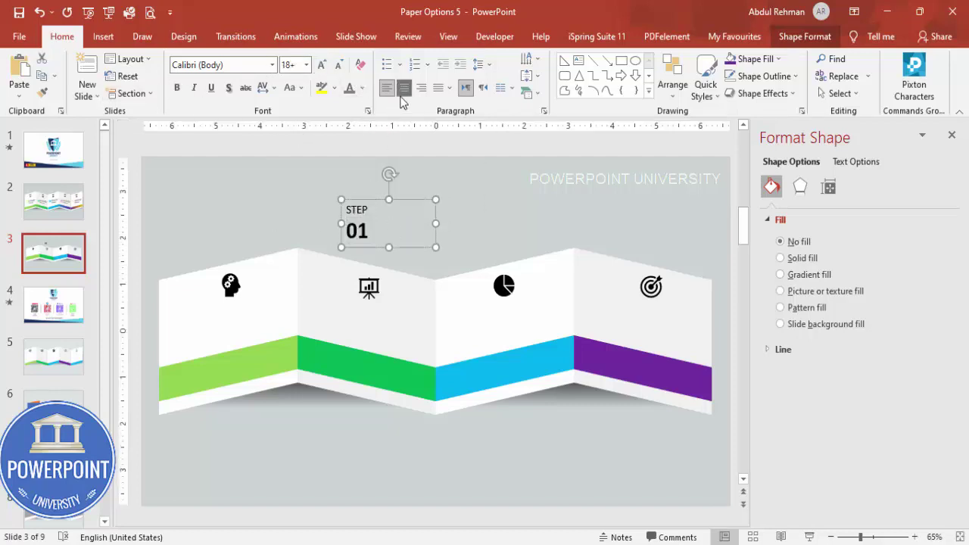
click(403, 88)
Place the label under the head icon and renumber the panel labels 01, 02, 03, 04.
drag(438, 223, 620, 313)
click(186, 338)
key(BackSpace)
text(1)
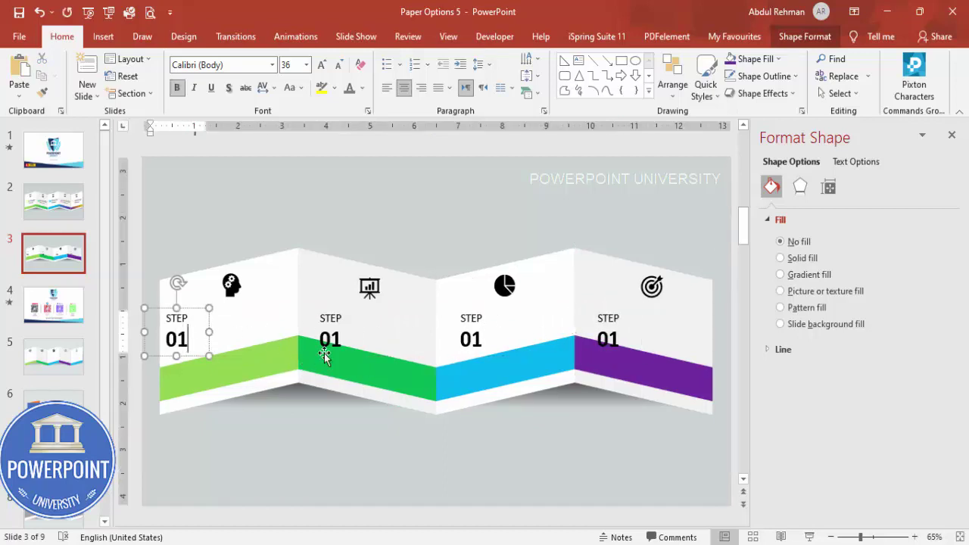
click(330, 339)
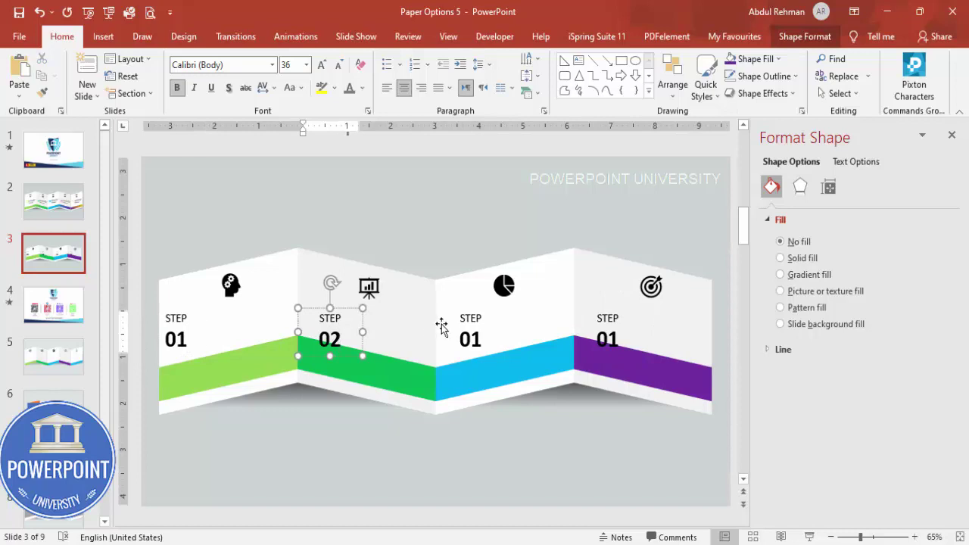
click(470, 340)
key(BackSpace)
text(3)
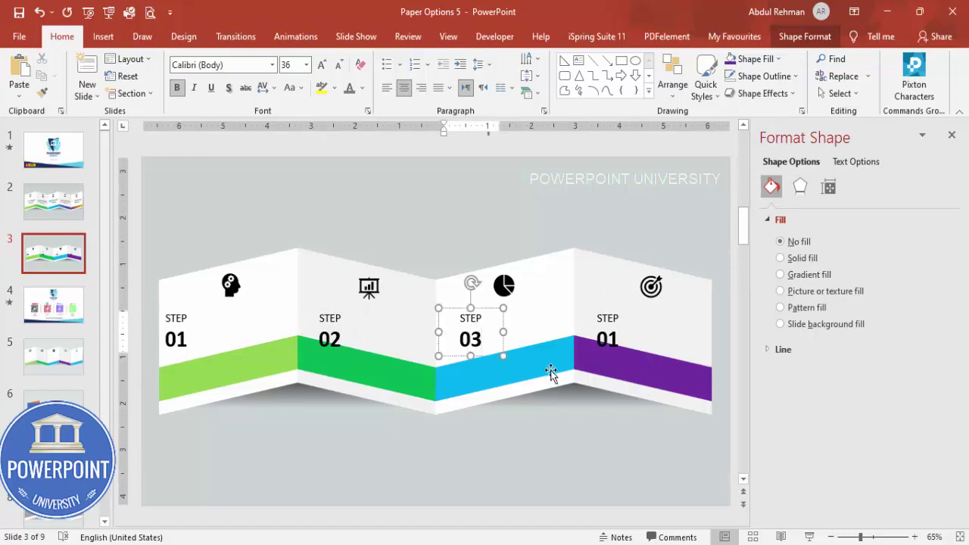
click(613, 333)
key(BackSpace)
text(4)
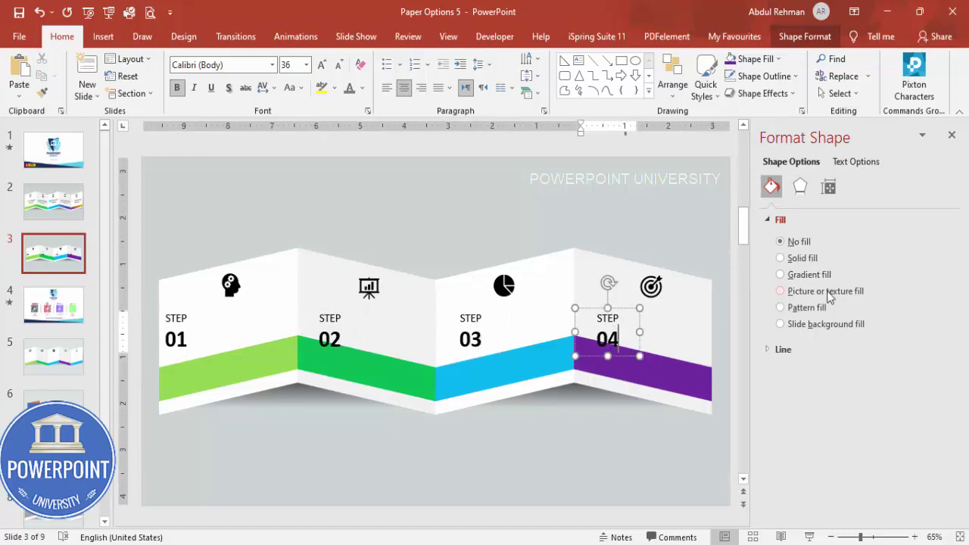
click(529, 218)
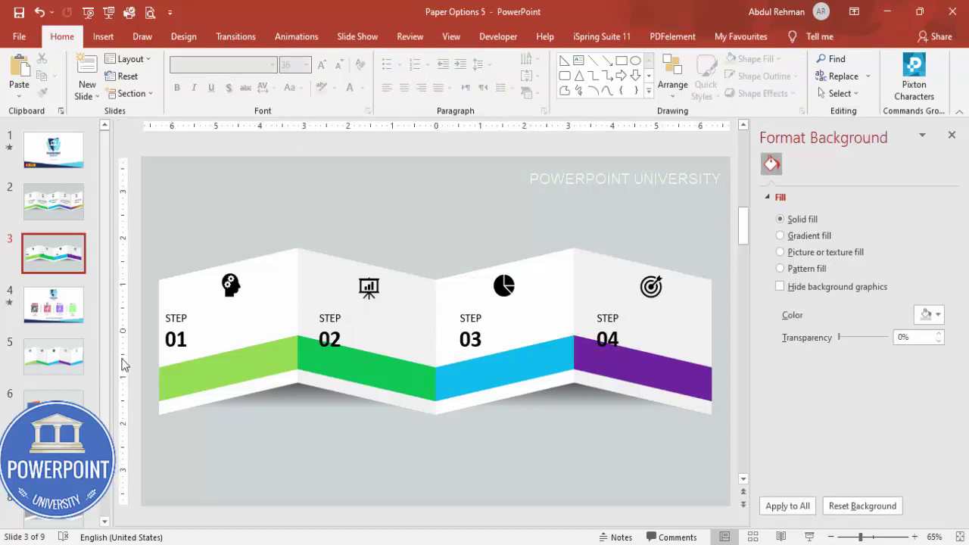
Apply the Perspective: Left 3-D rotation preset to the STEP 01 label text.
click(178, 319)
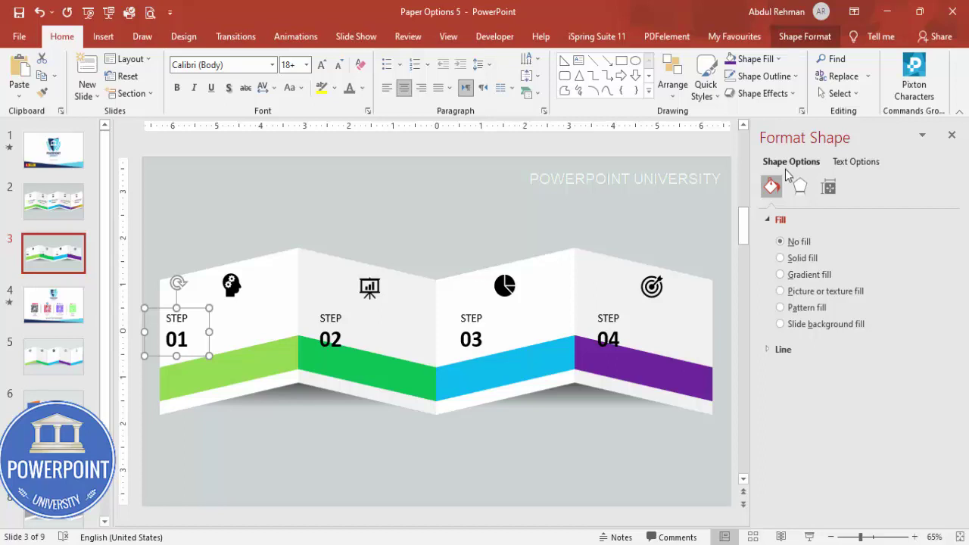
click(859, 162)
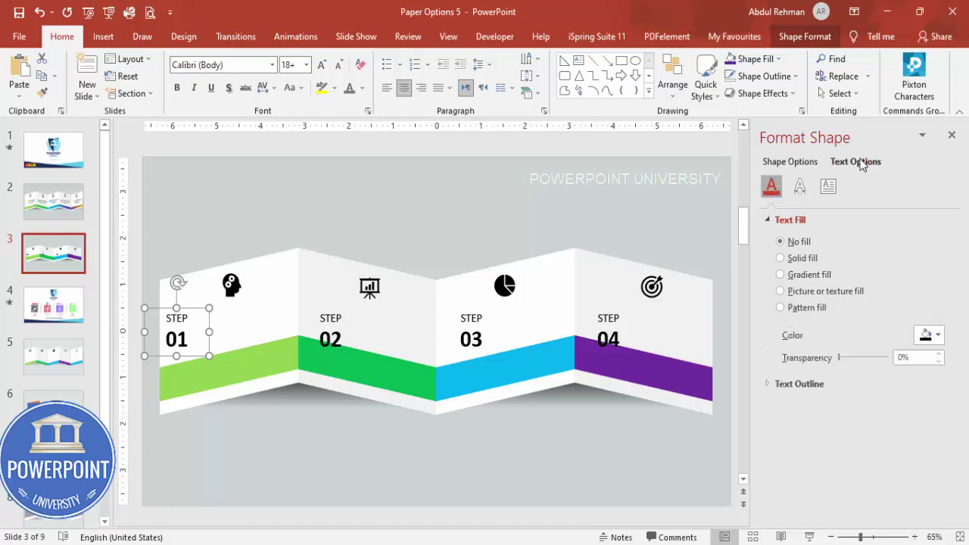
click(801, 187)
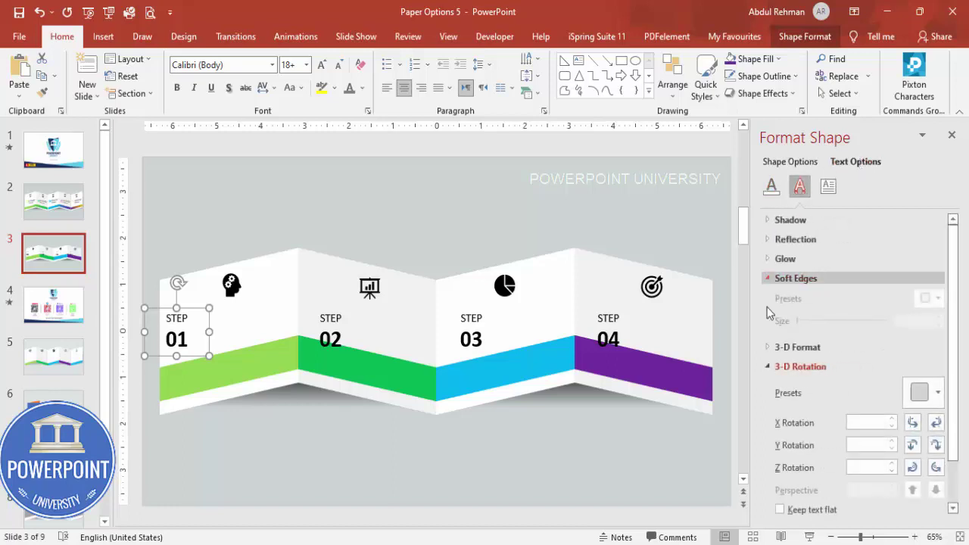
scroll(931, 394, down, 2)
click(931, 346)
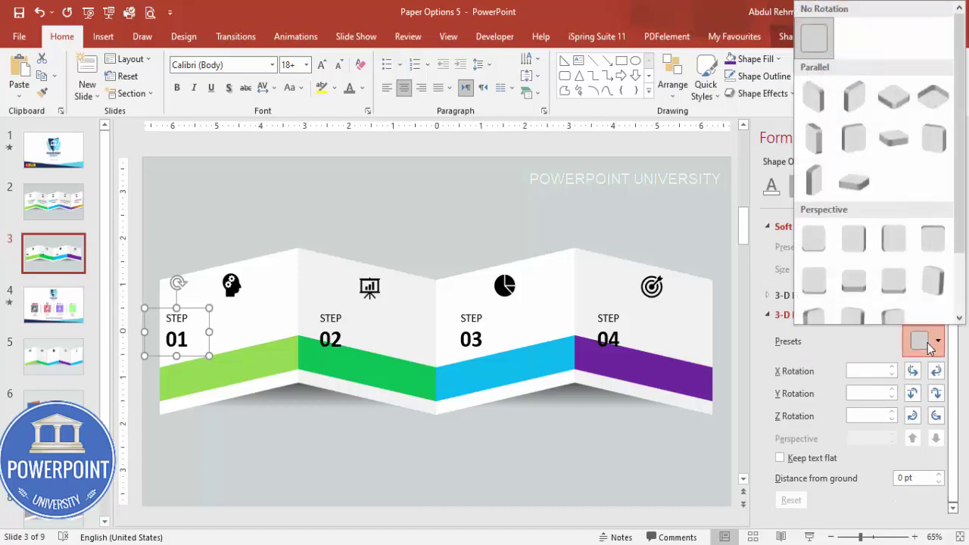
click(859, 240)
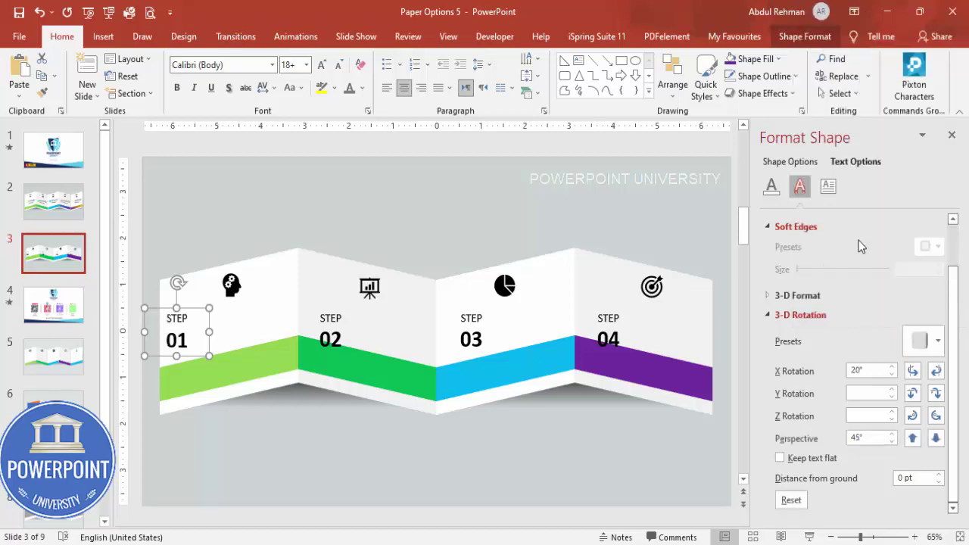
Fine-tune the STEP 01 rotation to X 25° and Z 5°.
click(912, 393)
click(936, 394)
click(914, 418)
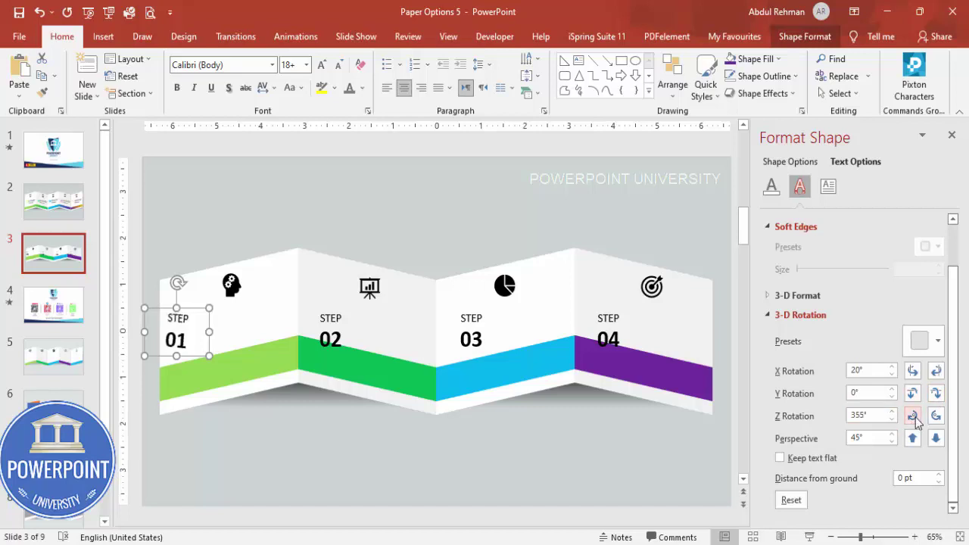
click(936, 416)
click(936, 416)
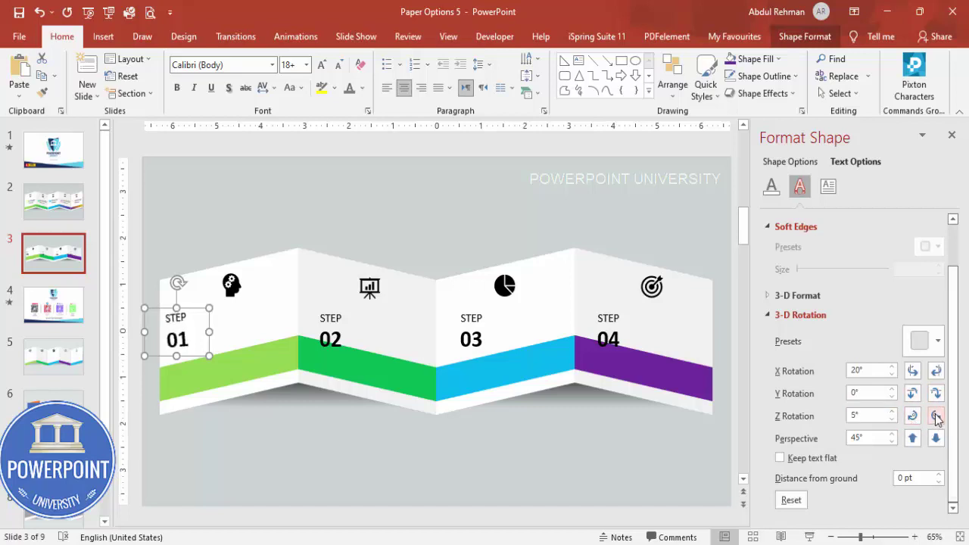
click(916, 370)
click(935, 374)
click(935, 371)
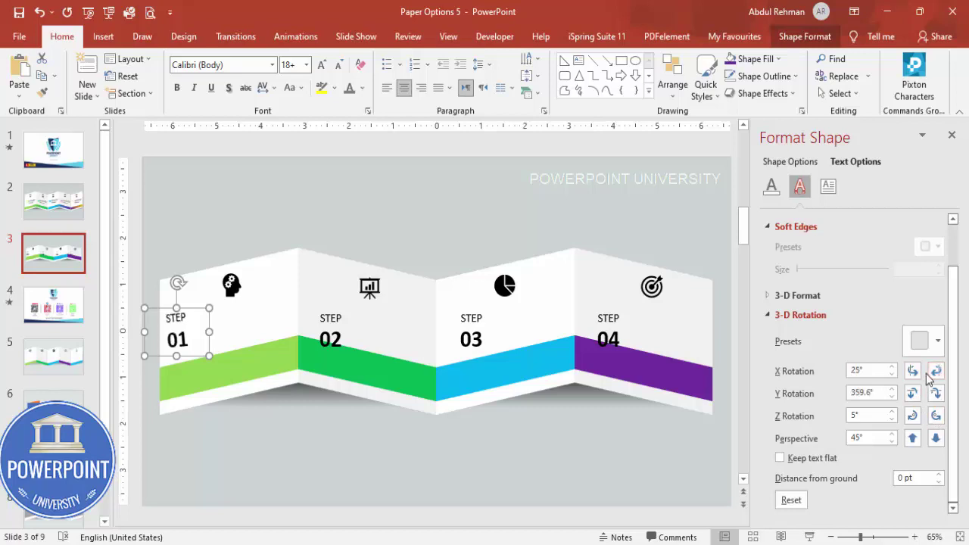
click(42, 92)
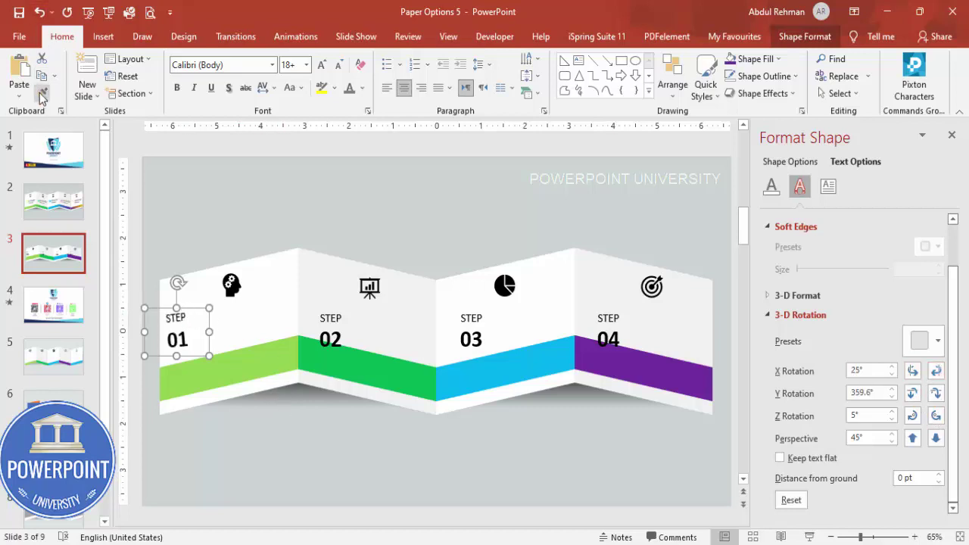
Undo the painted formatting on STEP 03 and apply a perspective 3-D rotation preset instead.
click(483, 326)
click(512, 458)
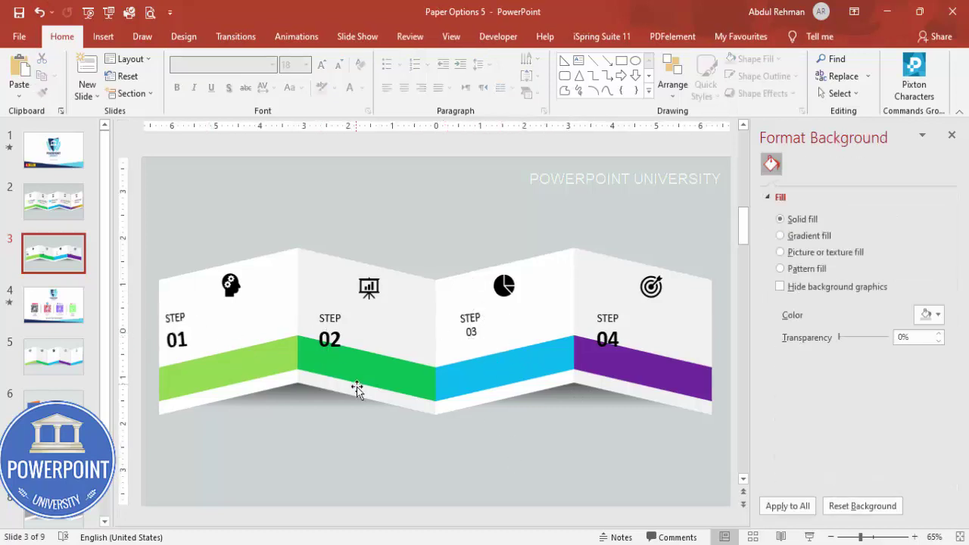
key(ctrl+z)
click(454, 309)
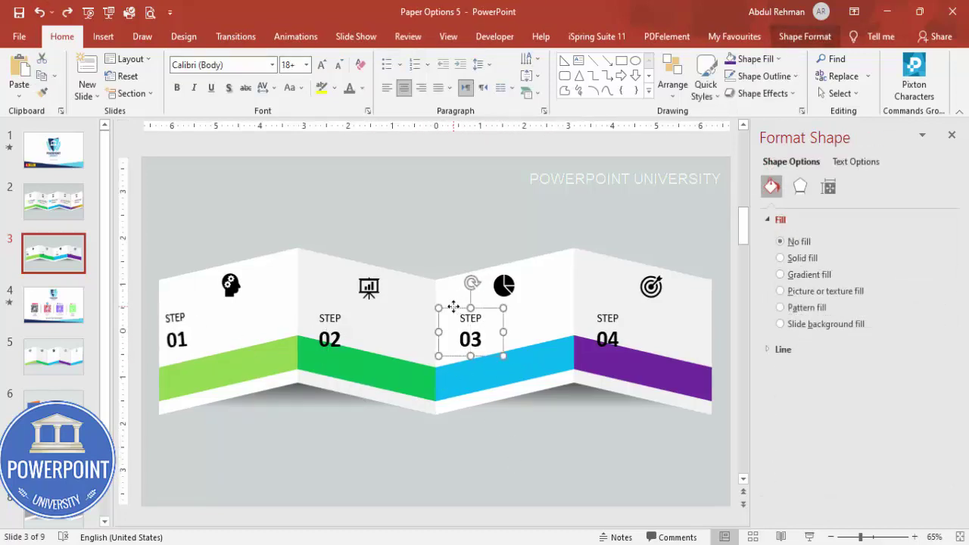
click(851, 163)
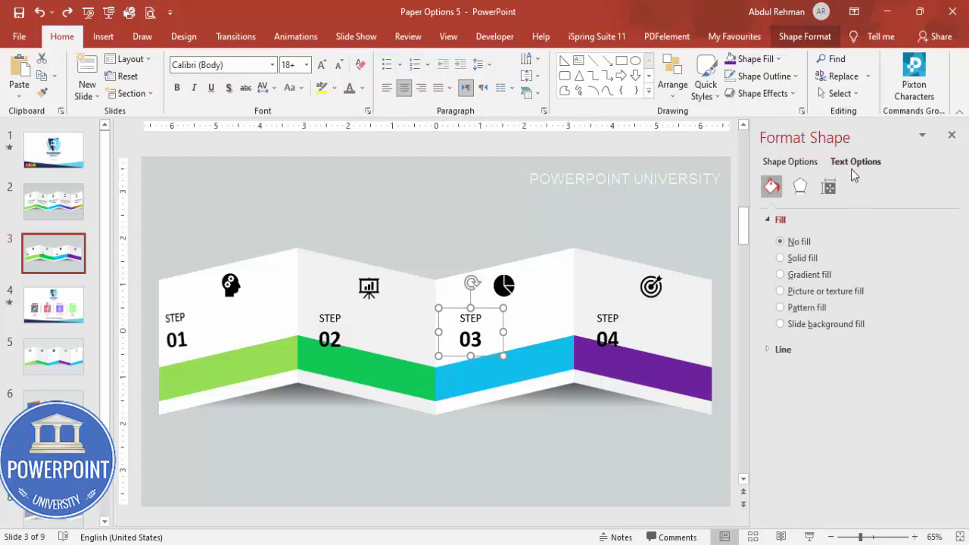
click(800, 188)
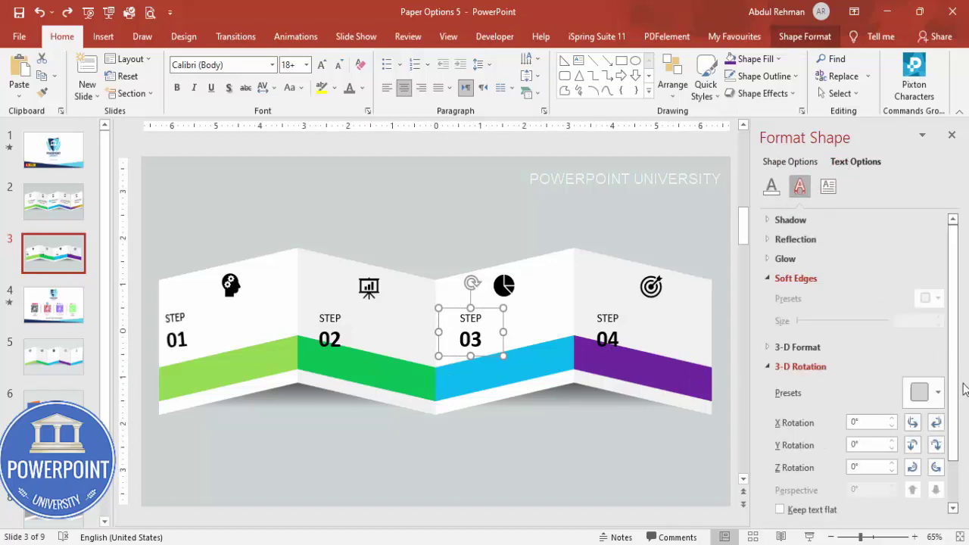
click(927, 392)
click(858, 241)
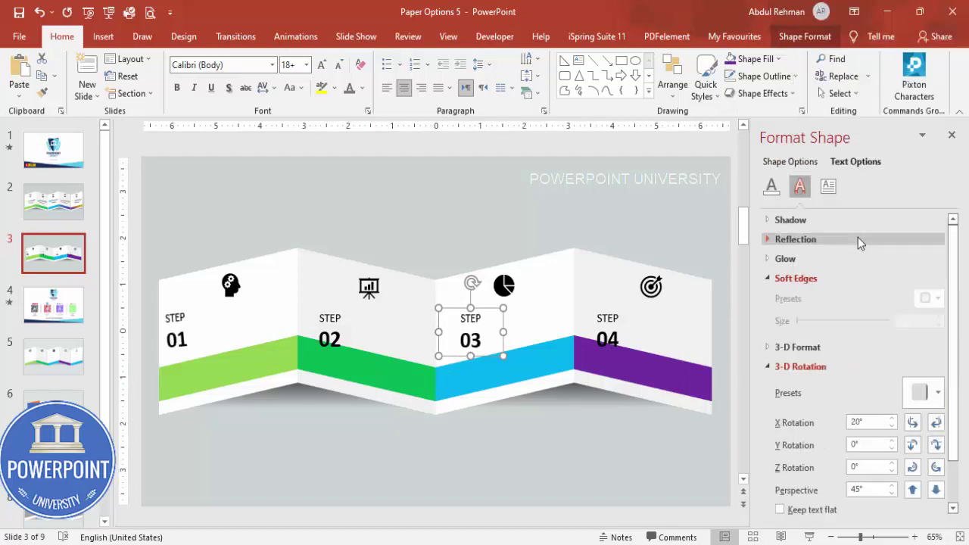
Set STEP 03 to X 25°, Y 345°, Z 5°, then nudge STEP 03 left and STEP 02 up.
click(913, 422)
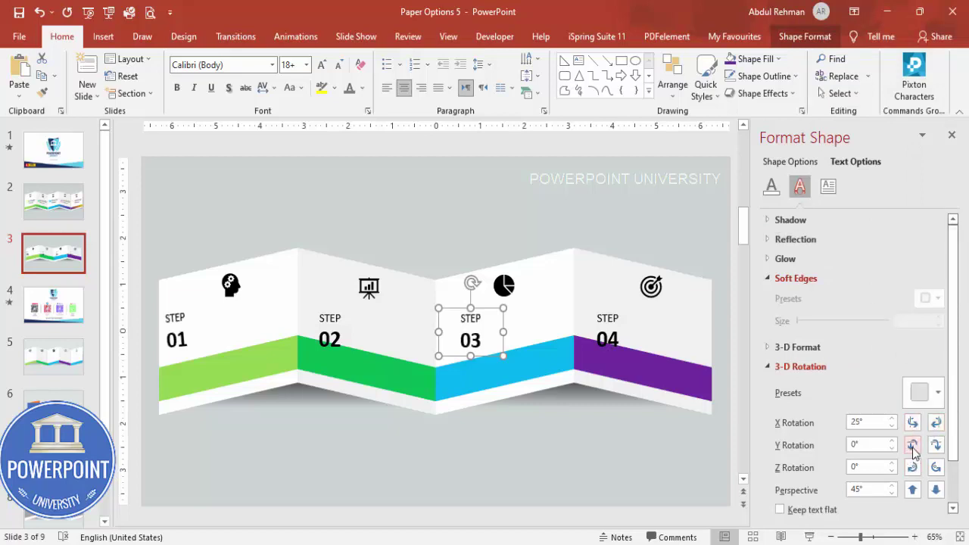
click(937, 445)
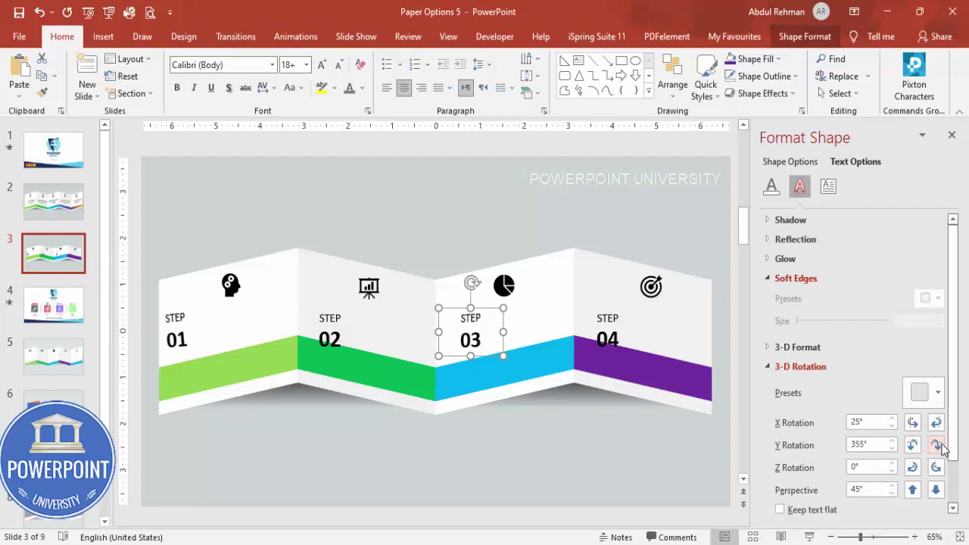
click(938, 446)
click(935, 467)
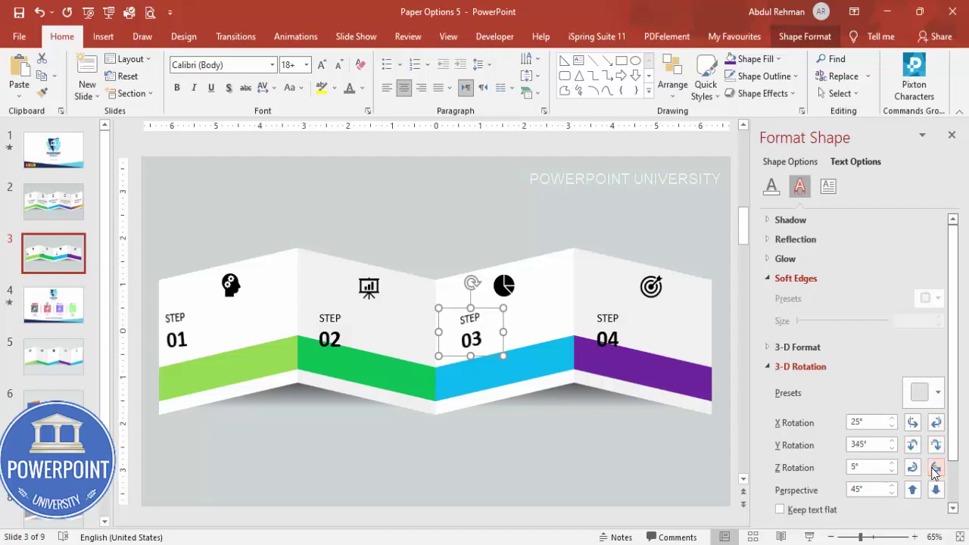
drag(483, 310, 472, 312)
drag(340, 326, 340, 290)
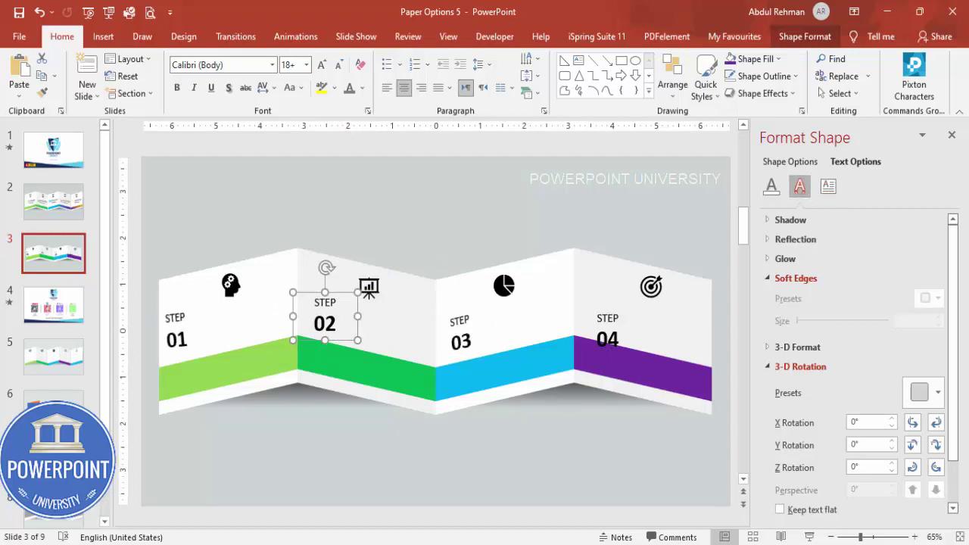
Give STEP 02 a right-facing perspective tilt of X 350.3°, Y 345.2°, Z 357.3°.
click(924, 393)
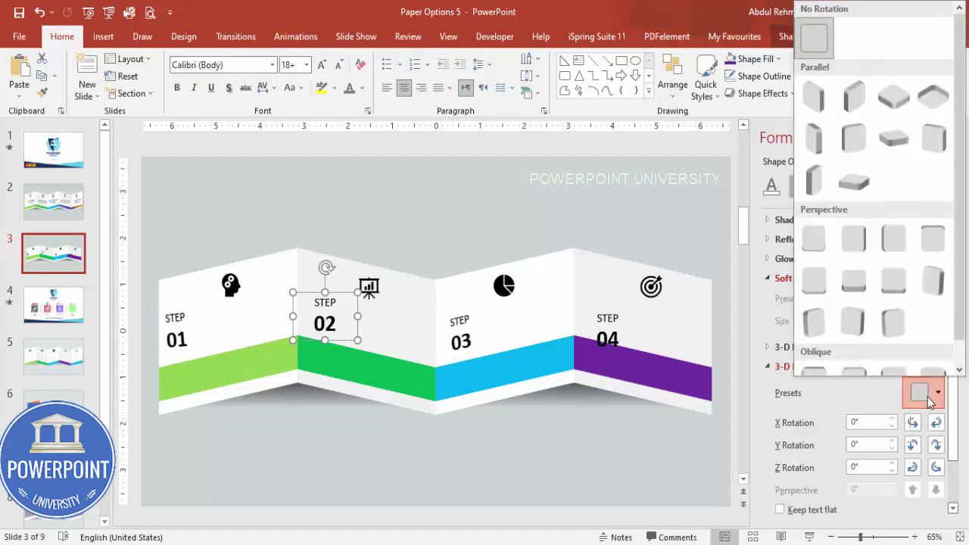
click(898, 253)
click(936, 447)
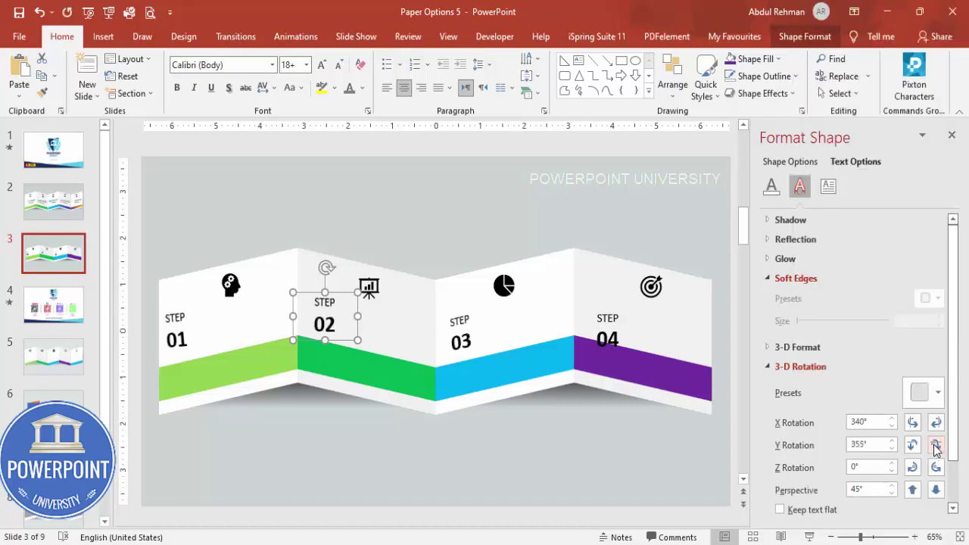
click(935, 447)
click(936, 424)
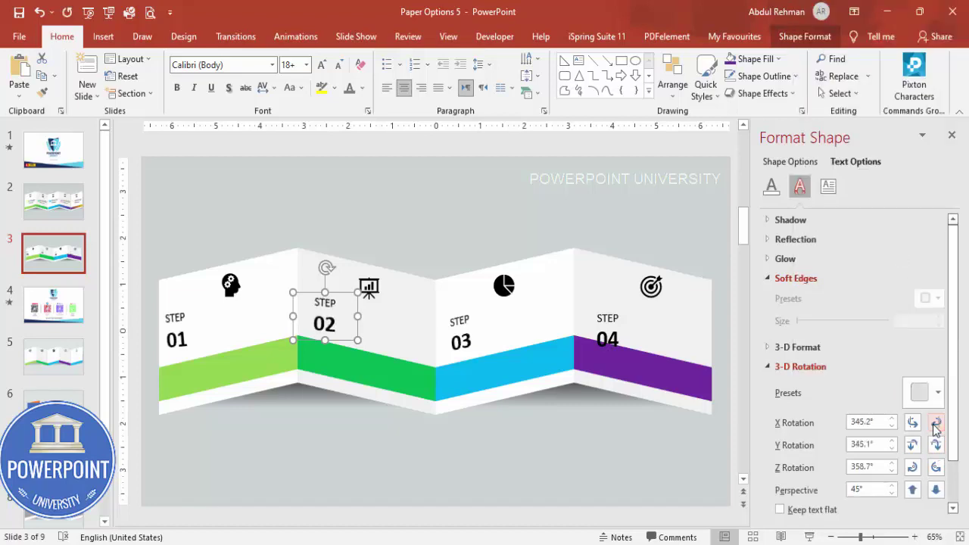
click(936, 467)
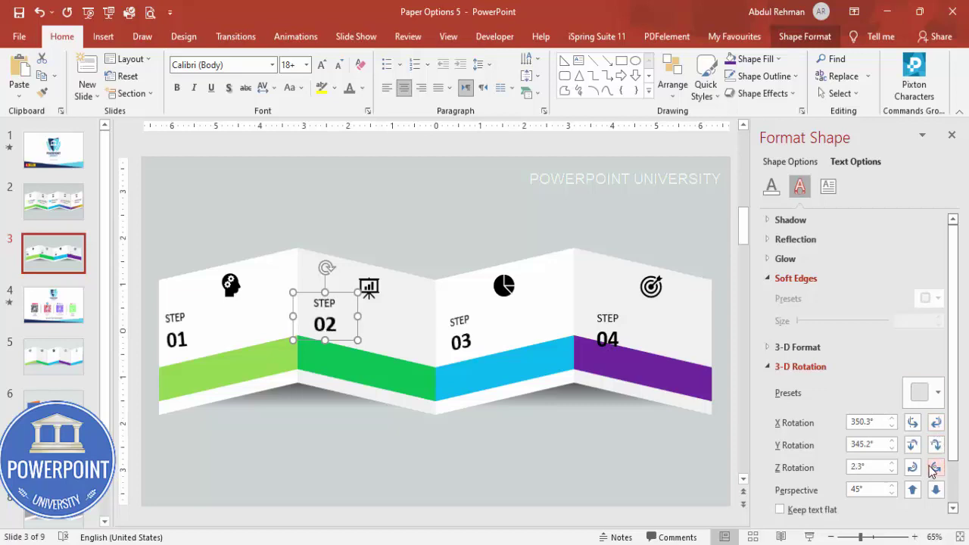
click(934, 468)
click(934, 468)
click(935, 469)
click(936, 468)
click(937, 468)
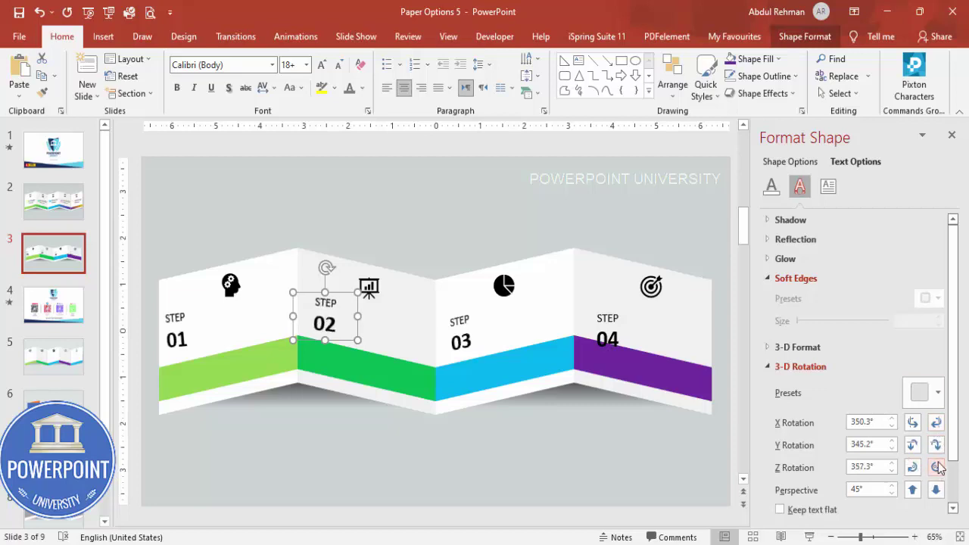
Move the STEP 04 label higher on its panel.
click(628, 324)
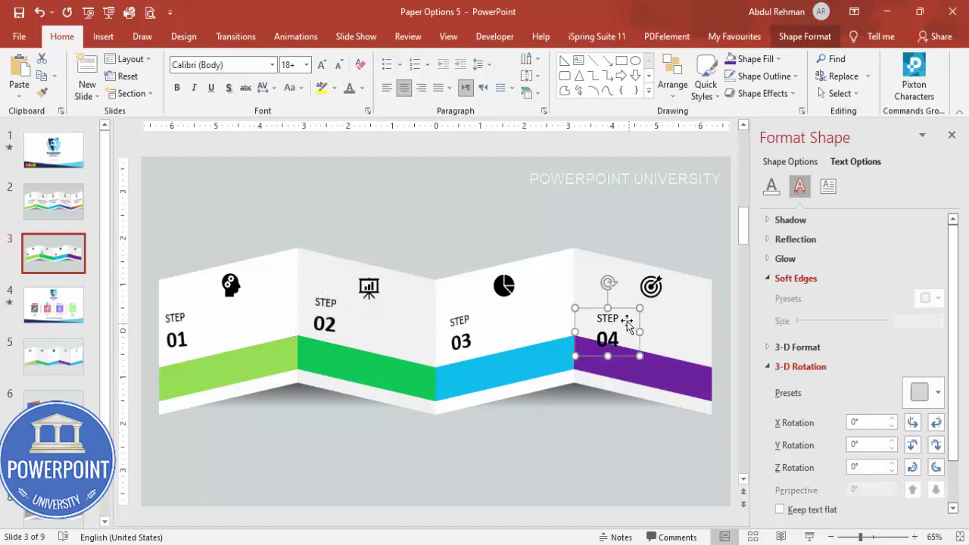
drag(622, 317, 617, 297)
click(454, 426)
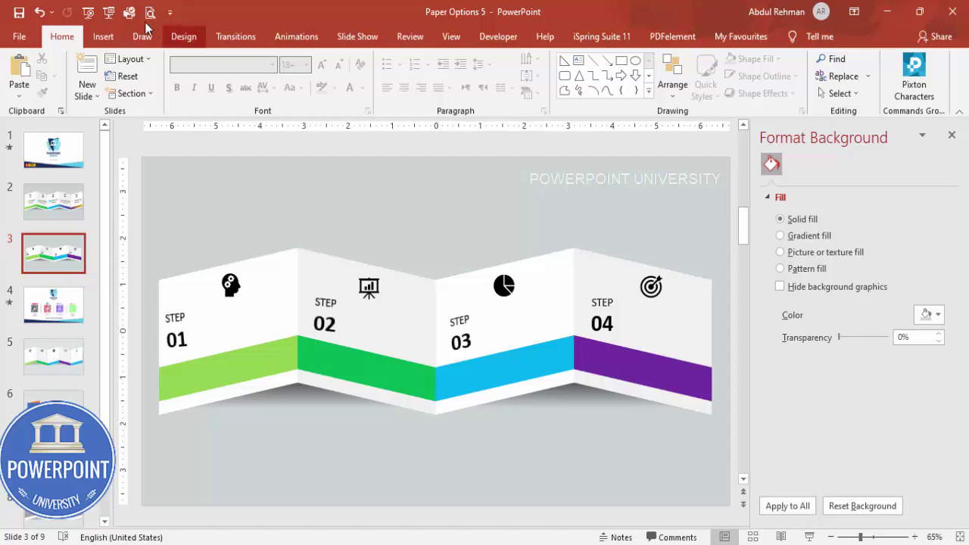
Add a text box with =lorem(1), keeping only 'Lorem ipsum dolor sit amet, consectetuer adipiscing elit.'.
click(104, 36)
click(564, 79)
drag(346, 174, 471, 219)
text(=)
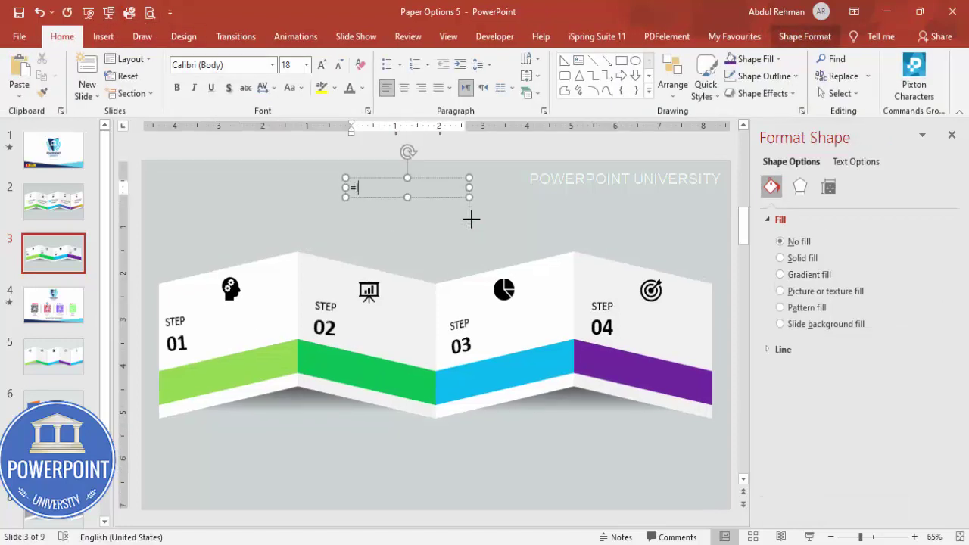
text(lorem(1))
key(Return)
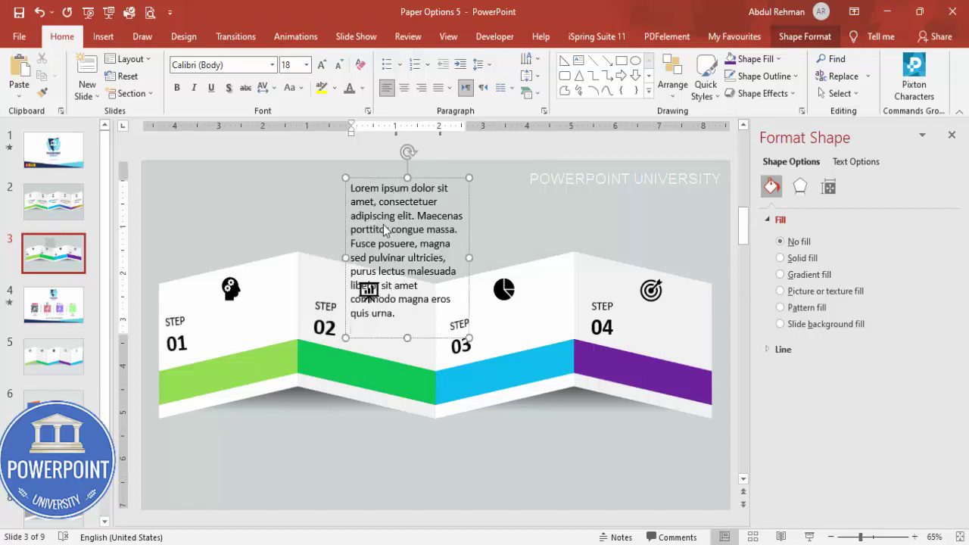
shift+click(552, 411)
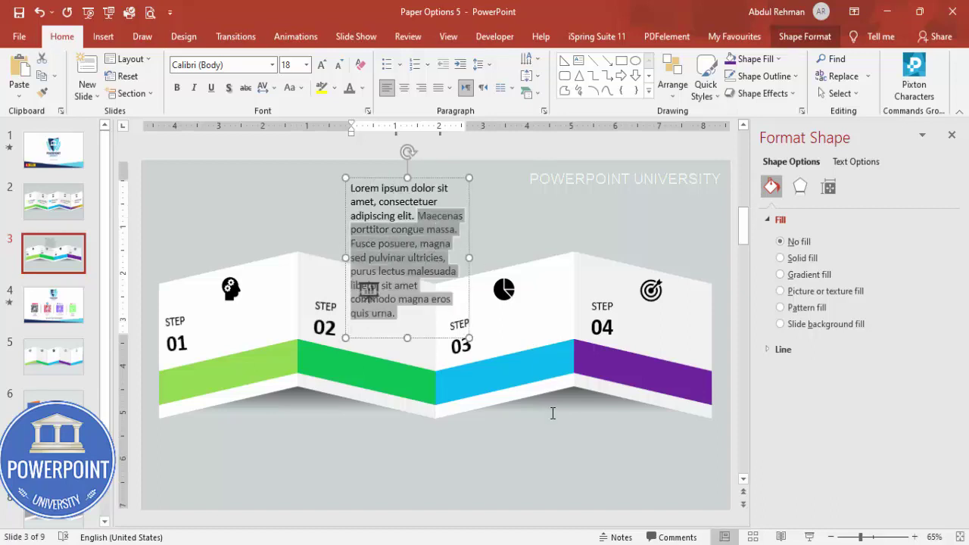
key(Delete)
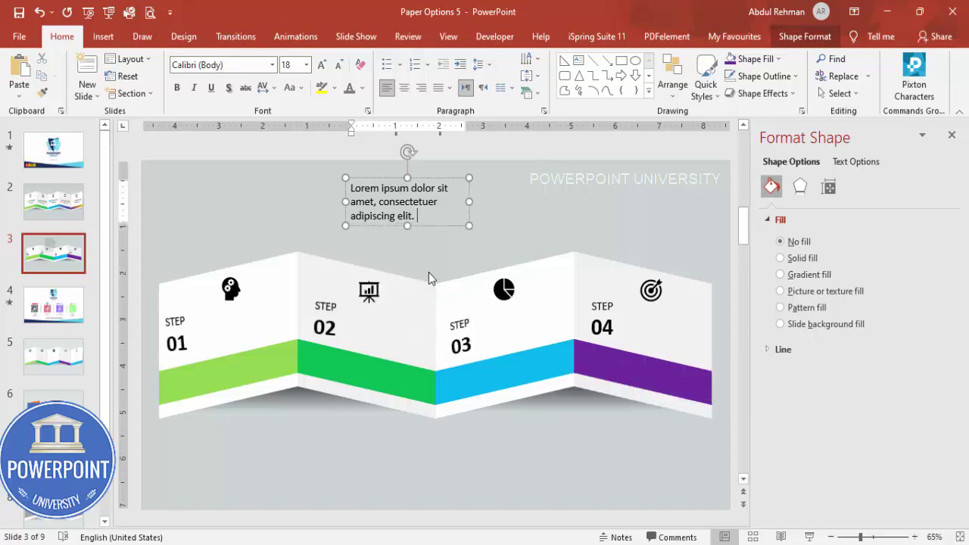
Set the description to 12 pt, narrow it, and place it in the STEP 01 panel.
click(389, 178)
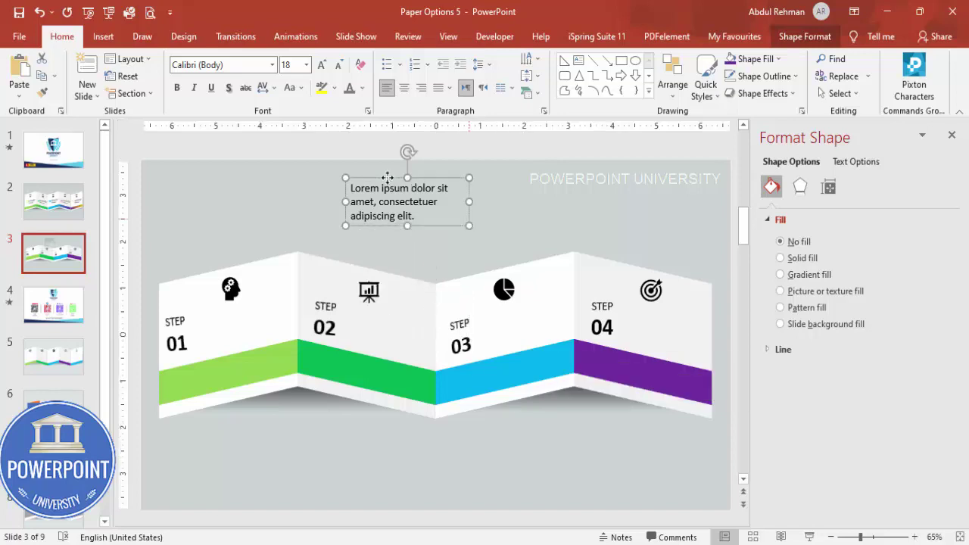
click(338, 65)
click(339, 65)
click(338, 65)
drag(452, 187, 259, 307)
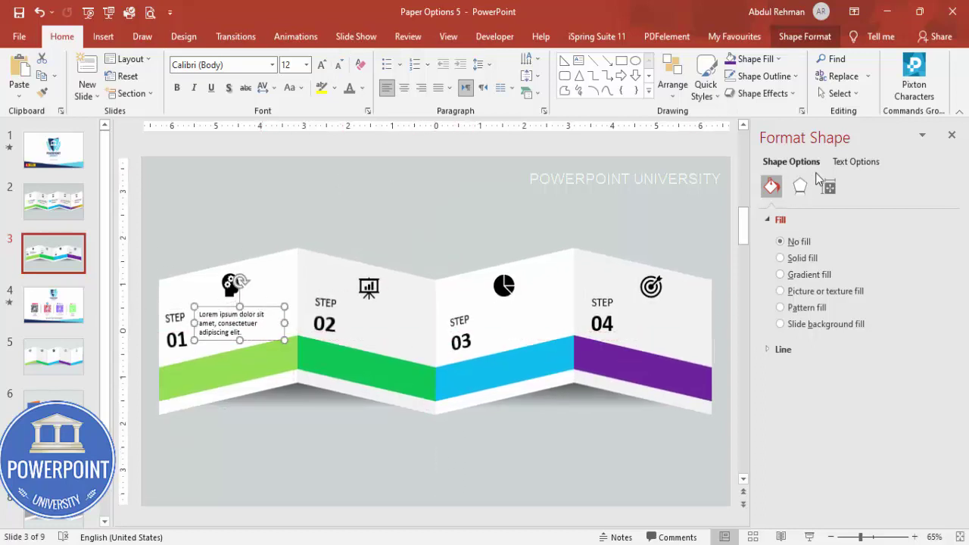
Apply a perspective 3-D rotation preset to the description text, keeping X at 20°.
click(868, 164)
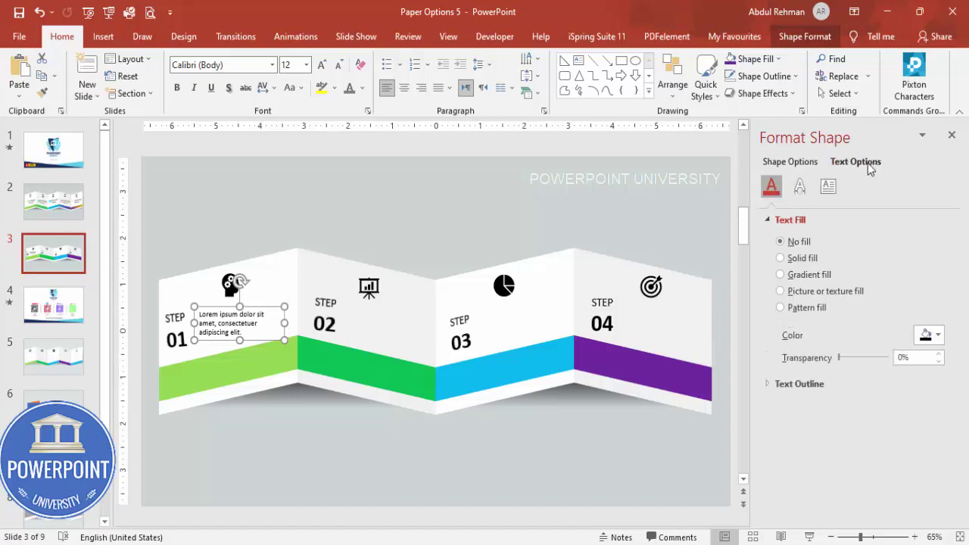
click(802, 187)
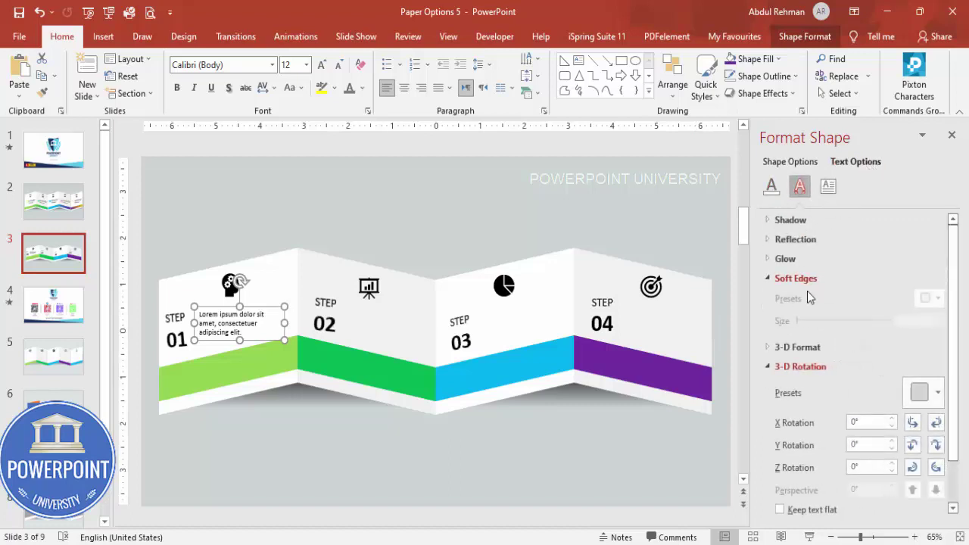
click(924, 392)
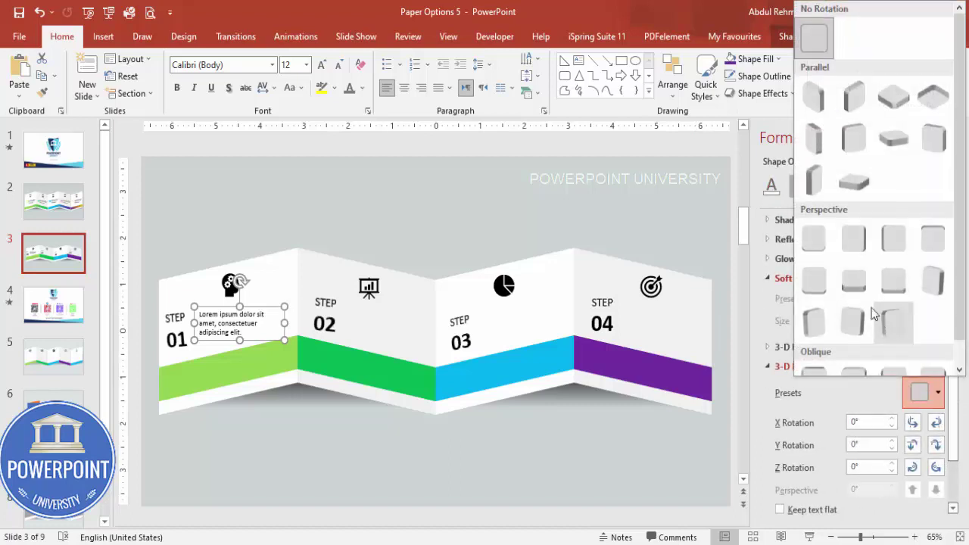
click(856, 246)
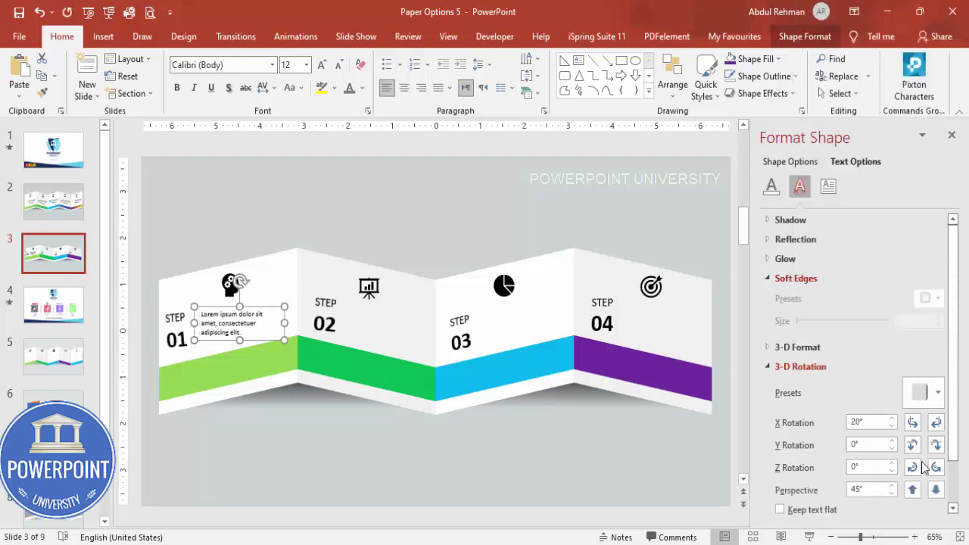
click(913, 423)
click(936, 422)
Set the description's Y rotation to 340° and Z rotation to 5°.
click(937, 446)
click(937, 446)
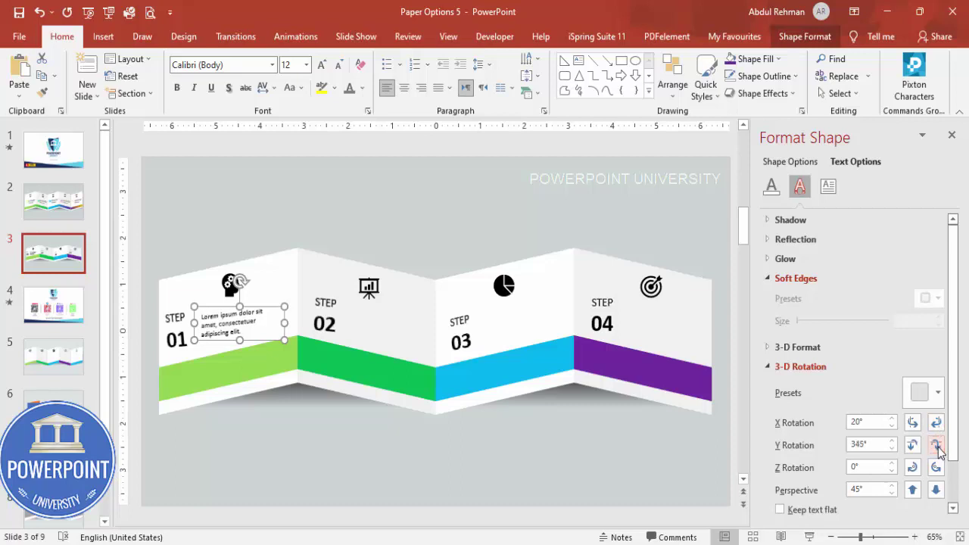
click(913, 467)
click(935, 469)
click(912, 468)
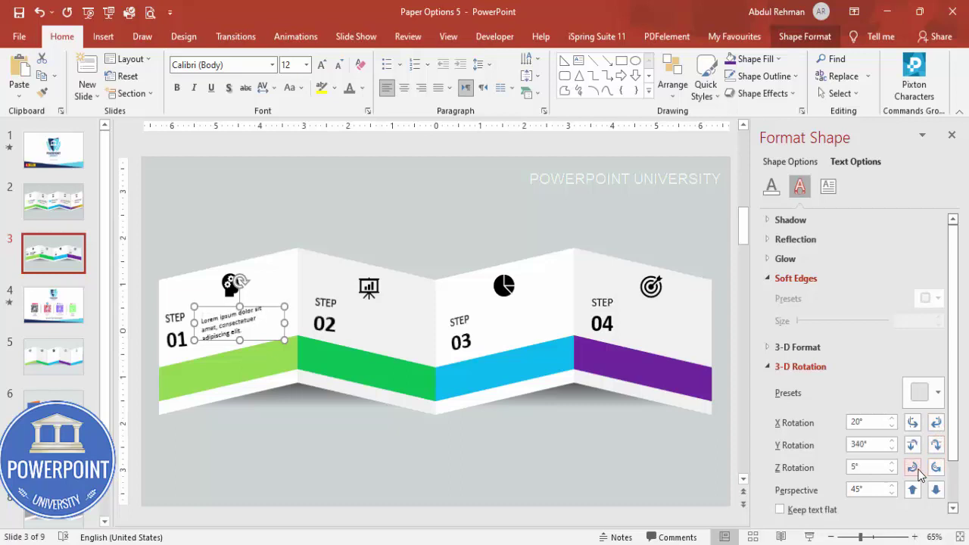
key(Escape)
click(215, 304)
Copy the STEP 01 Lorem ipsum description onto the STEP 03 and STEP 02 panels.
drag(277, 322, 548, 311)
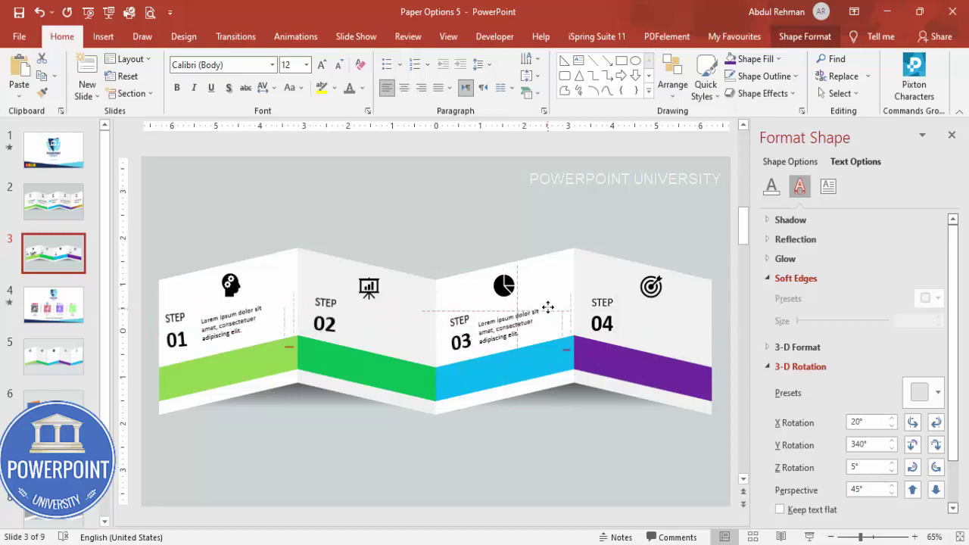
click(258, 312)
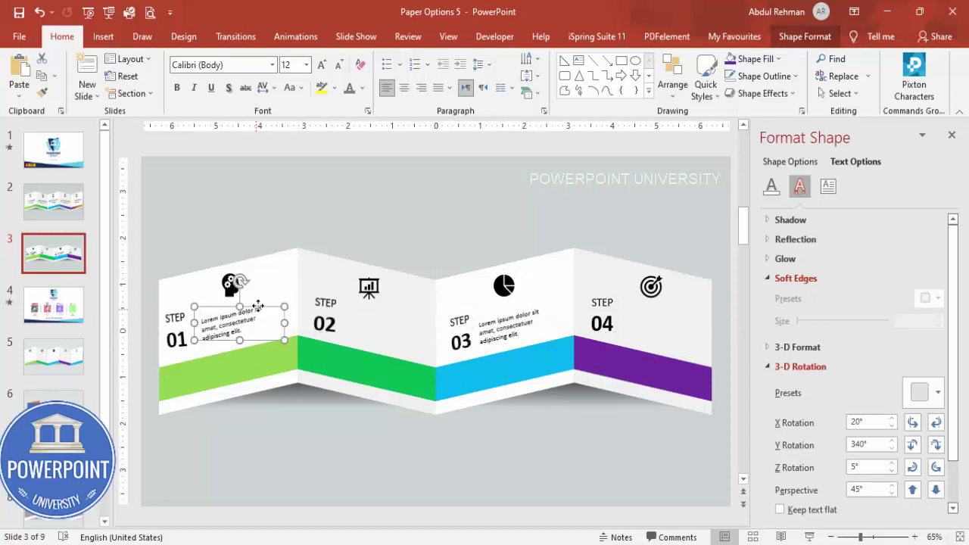
drag(303, 324, 419, 298)
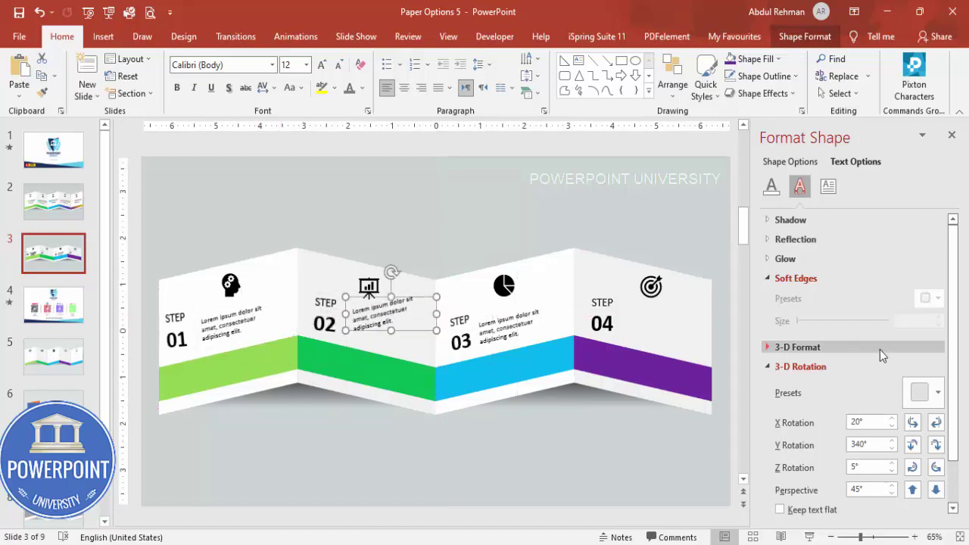
Give the STEP 02 description a 3-D rotation of X 340°, Y 350°, Z 355°.
click(937, 393)
click(893, 238)
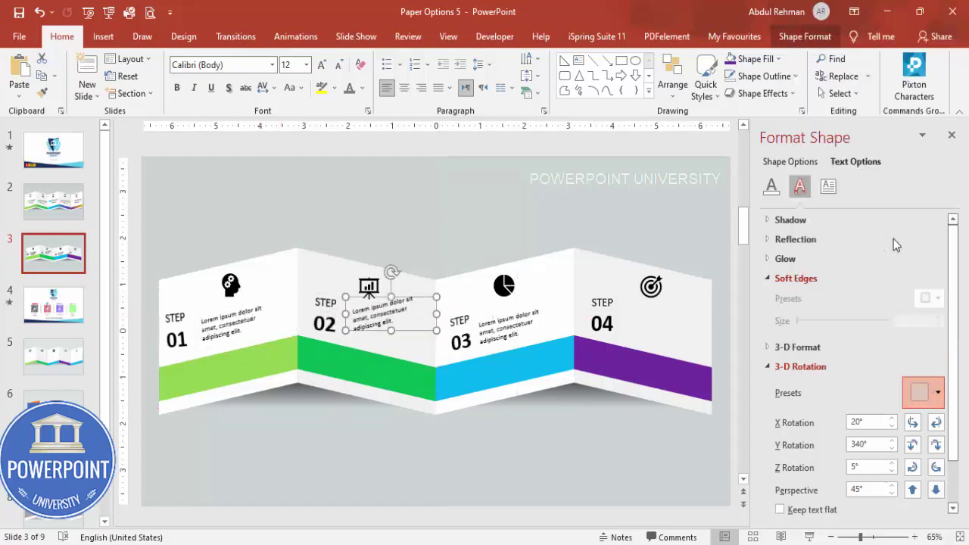
click(937, 445)
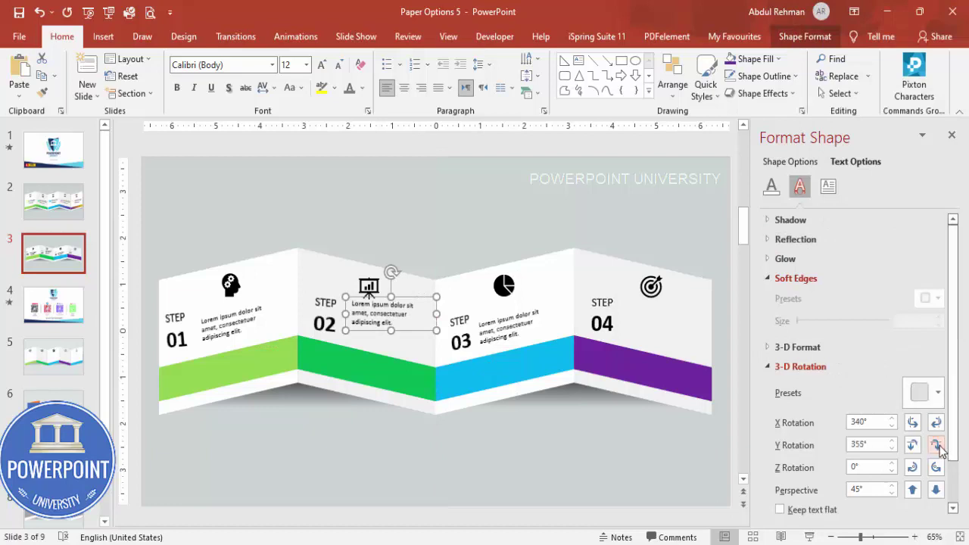
click(937, 468)
click(912, 468)
click(913, 467)
Copy the tilted description onto the STEP 04 panel and fine-tune its position.
drag(417, 296, 687, 311)
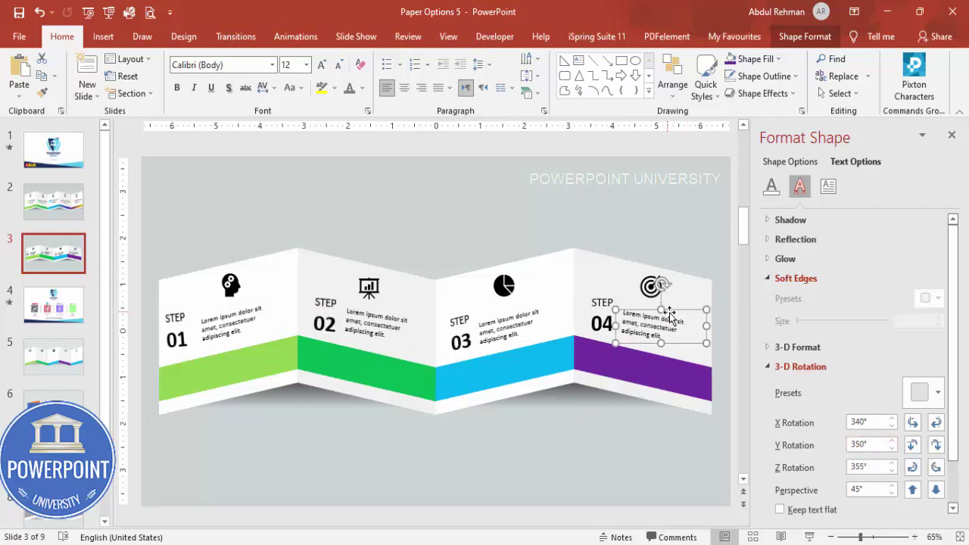
drag(676, 311, 679, 311)
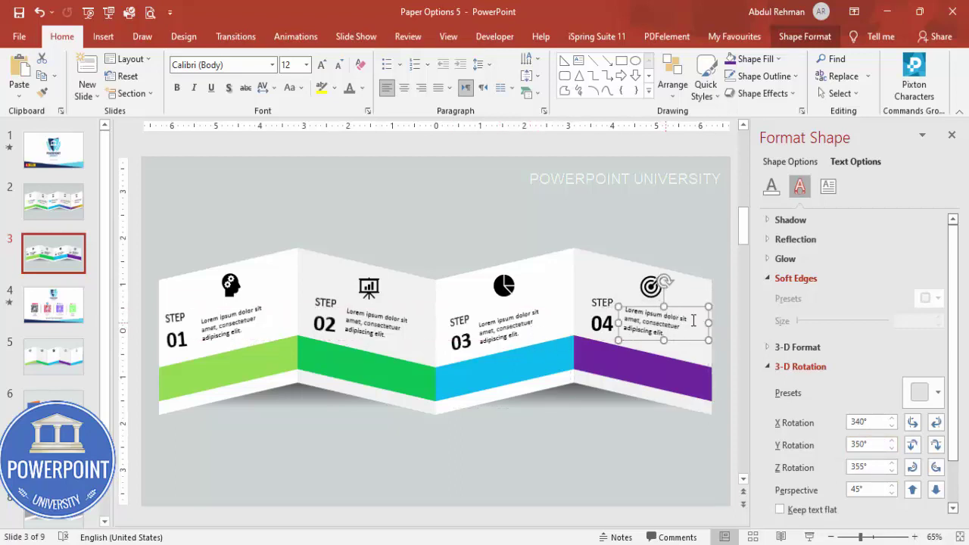
click(422, 220)
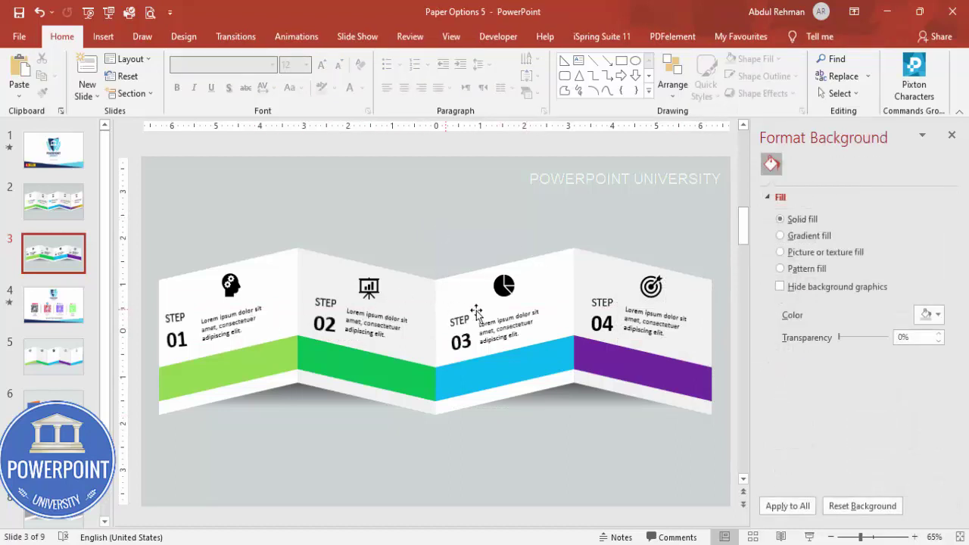